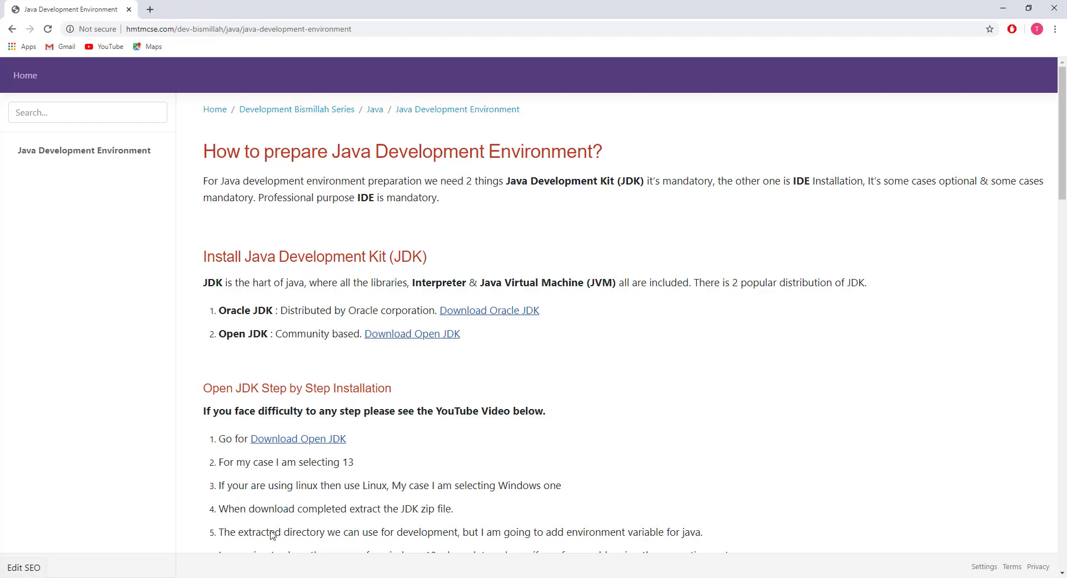
# Review the Java Development Environment guide, covering the JDK installation, the version test, the available IDEs and the IntelliJ IDEA installation steps
pyautogui.scroll(-5, 587, 302)
pyautogui.scroll(-10, 597, 313)
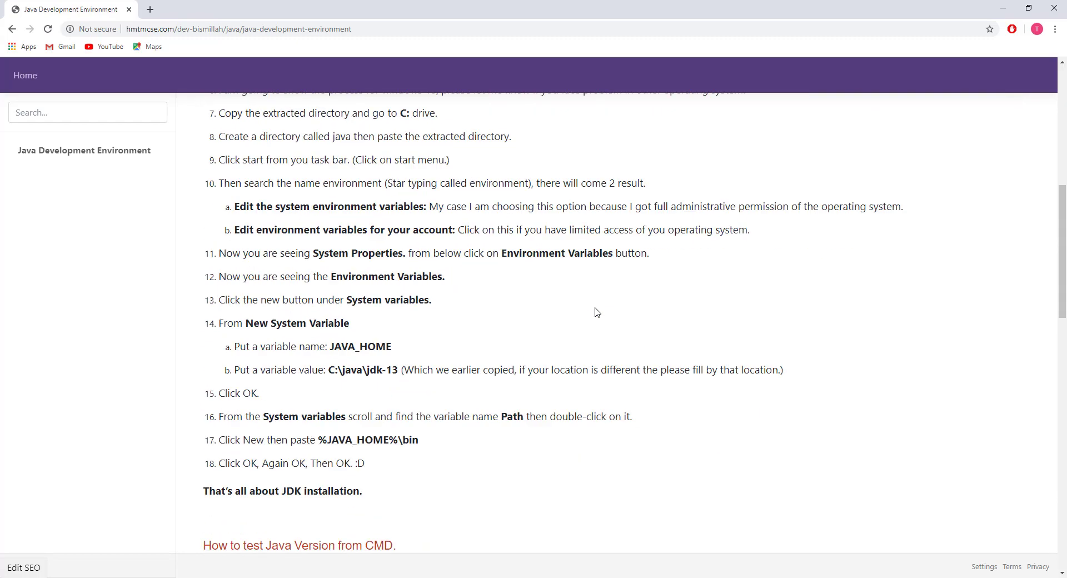
pyautogui.scroll(-7, 597, 312)
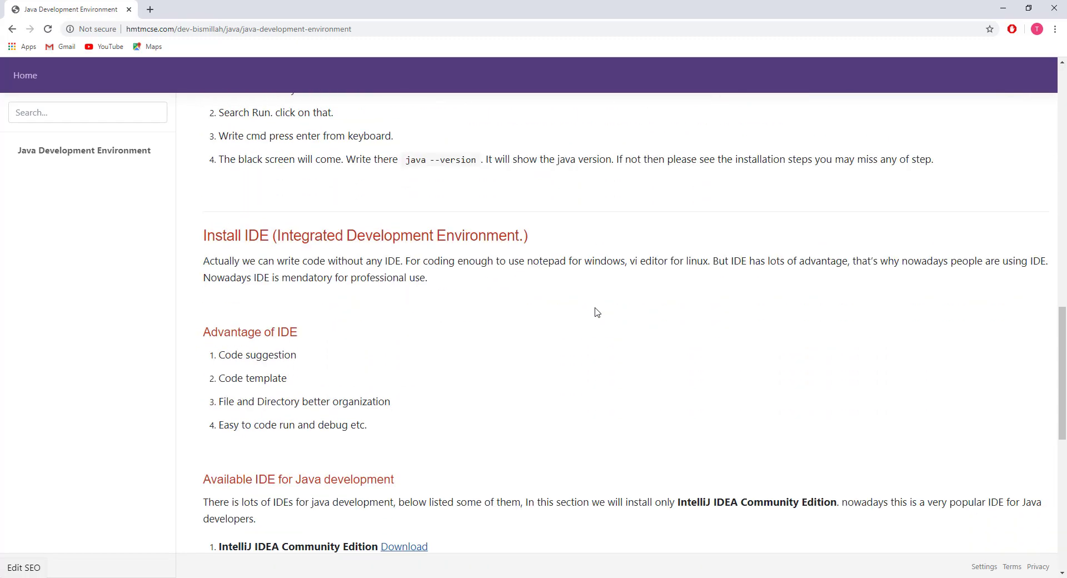
pyautogui.scroll(-3, 597, 313)
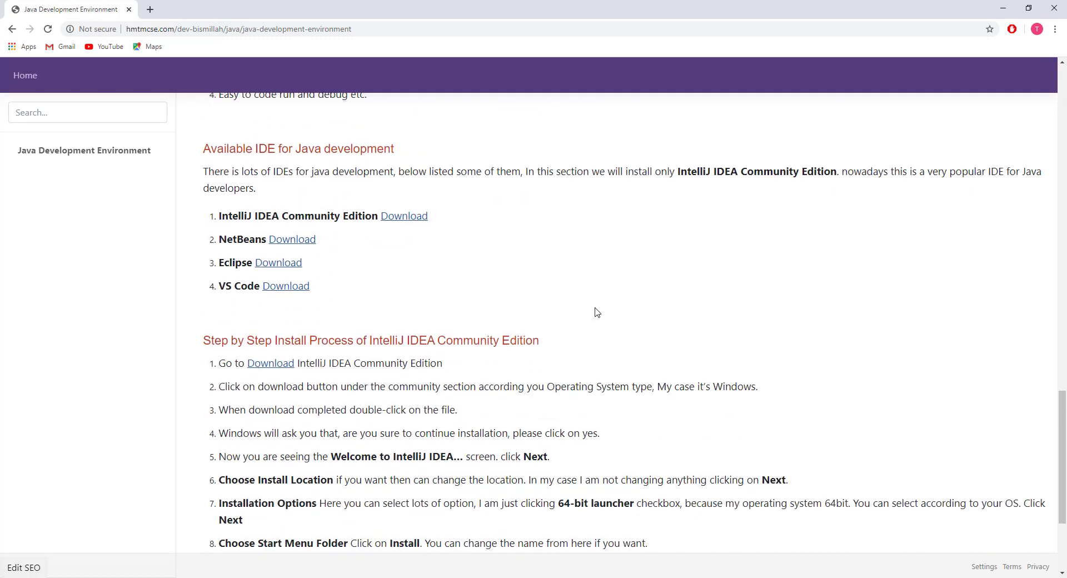
pyautogui.scroll(20, 597, 313)
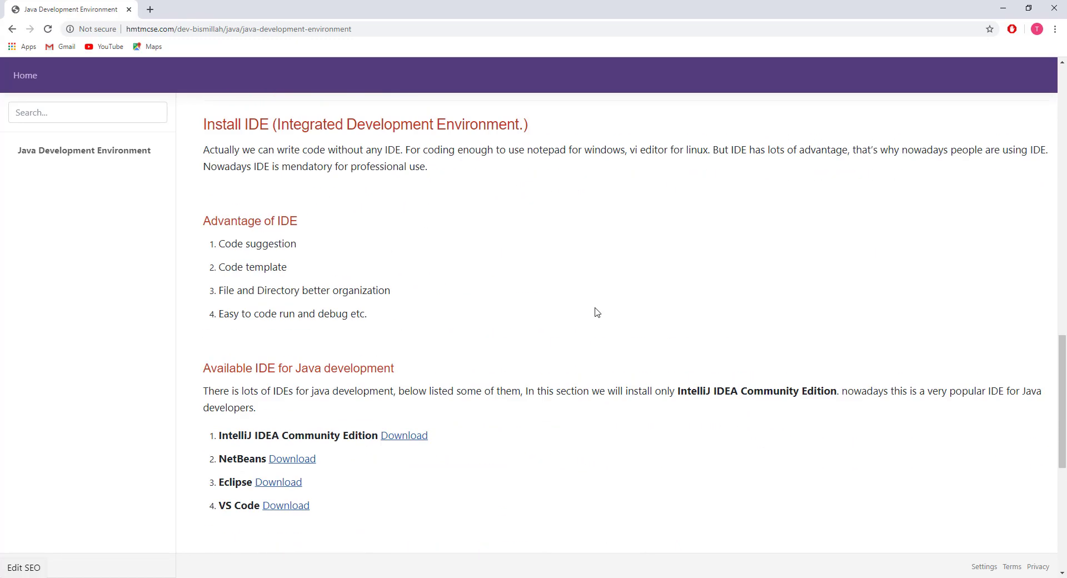
pyautogui.scroll(2, 597, 312)
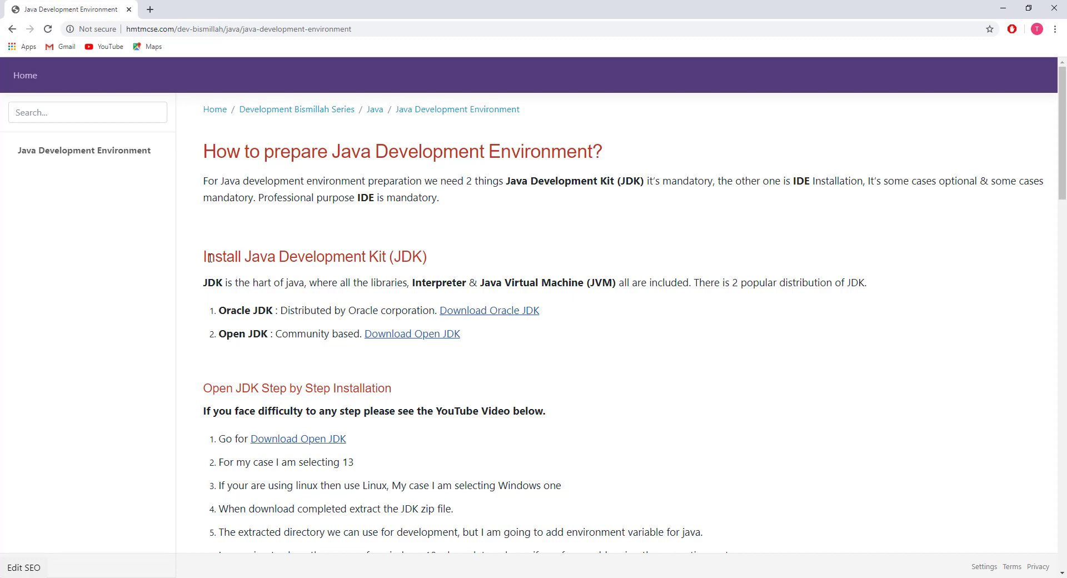
pyautogui.moveTo(396, 256); pyautogui.dragTo(181, 263)
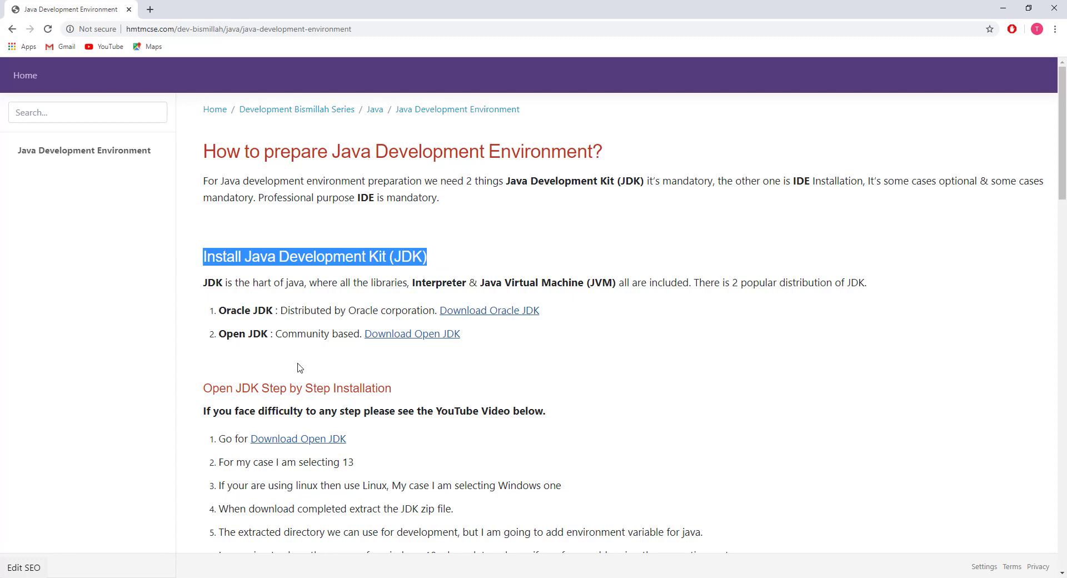
pyautogui.click(762, 246)
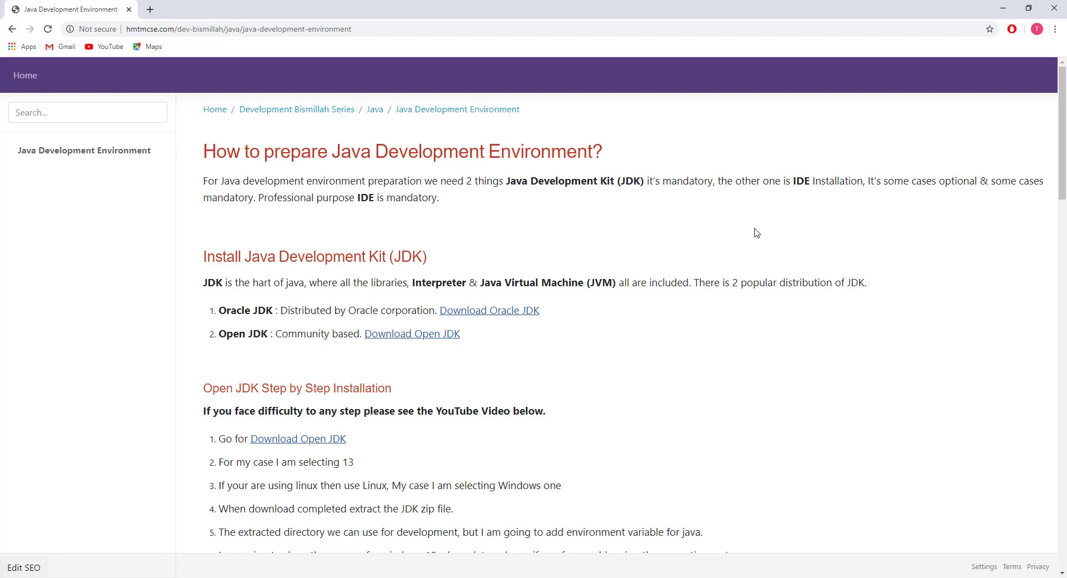
pyautogui.scroll(-15, 751, 238)
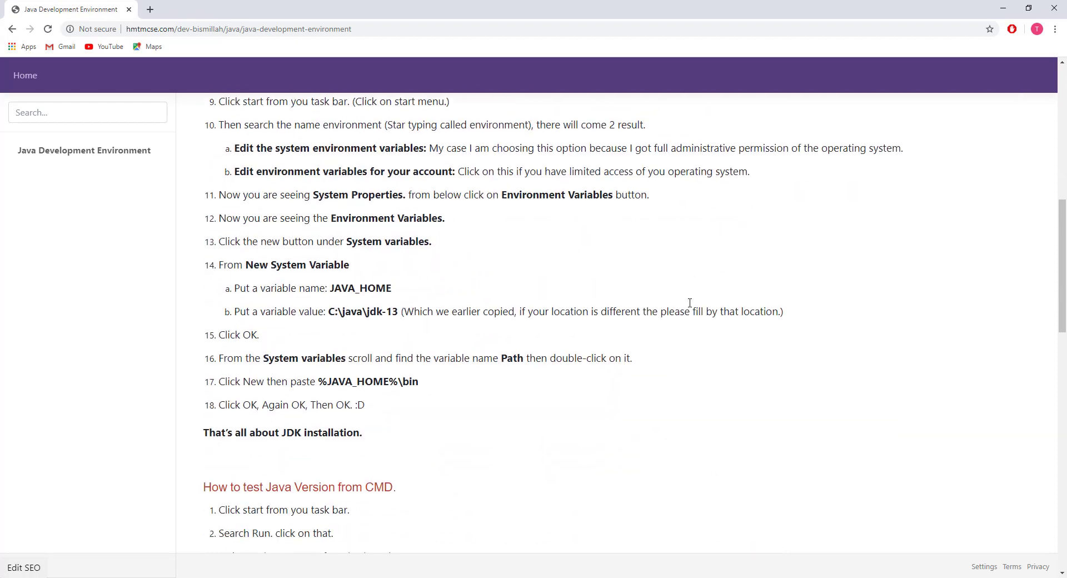
pyautogui.scroll(-5, 690, 303)
pyautogui.scroll(1, 690, 305)
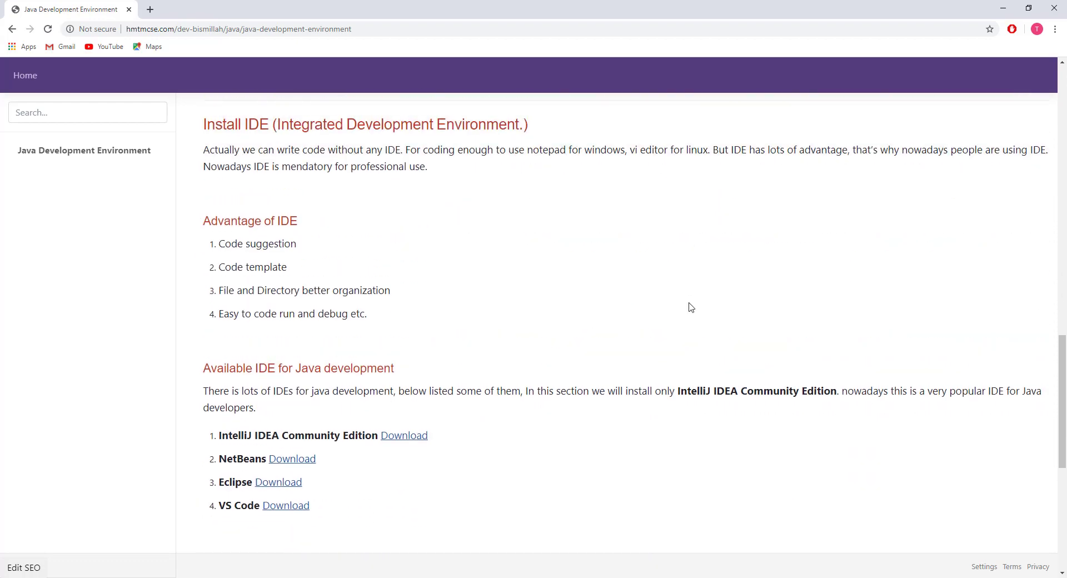
pyautogui.scroll(-1, 691, 307)
pyautogui.scroll(-2, 690, 307)
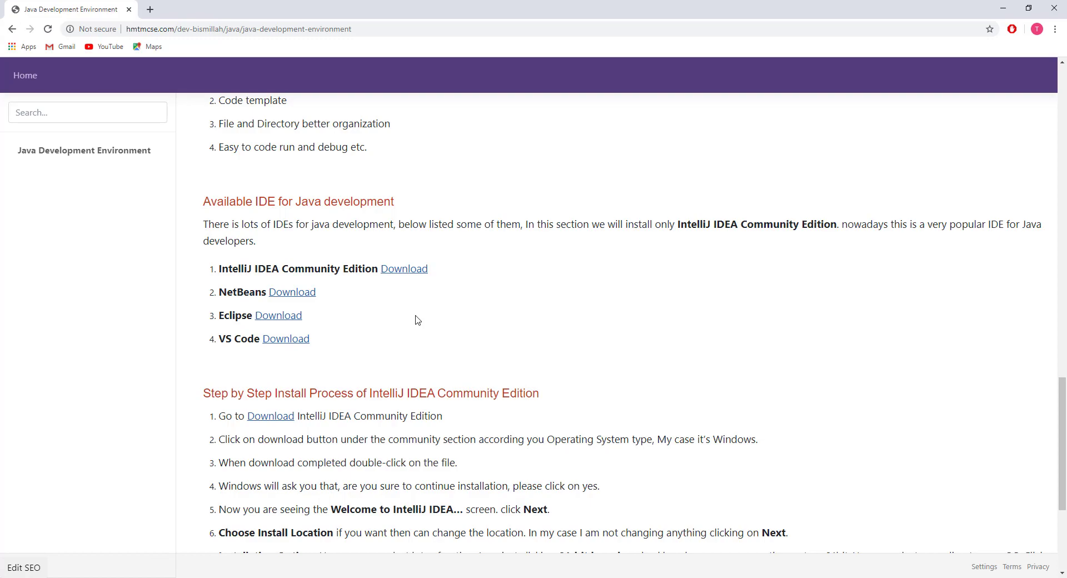
pyautogui.scroll(20, 418, 320)
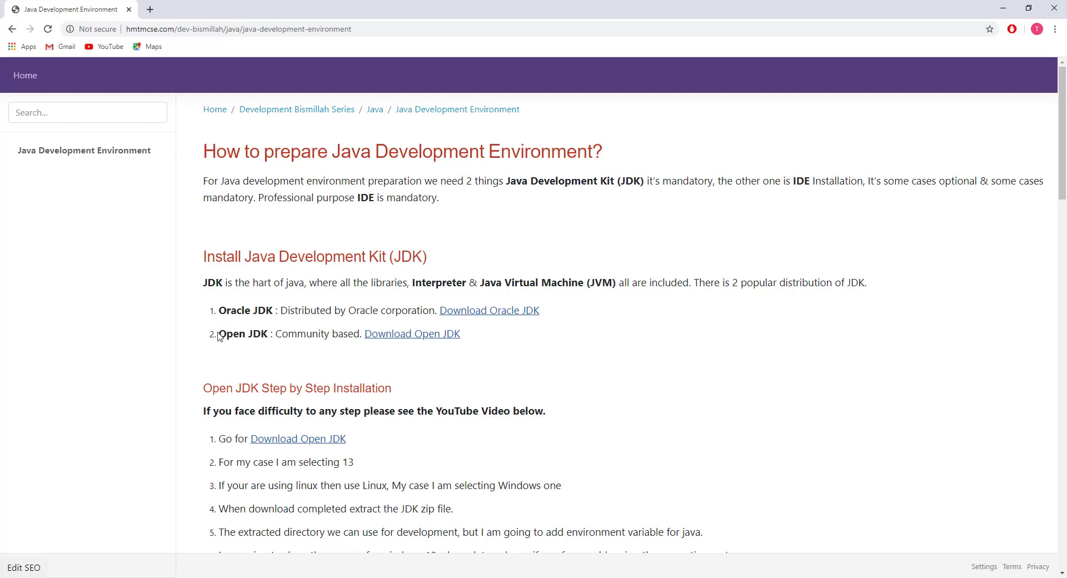
# Follow the guide's Open JDK download link and open the Java SE 13 reference implementation page
pyautogui.moveTo(228, 336); pyautogui.dragTo(262, 336)
pyautogui.click(349, 367)
pyautogui.click(419, 334)
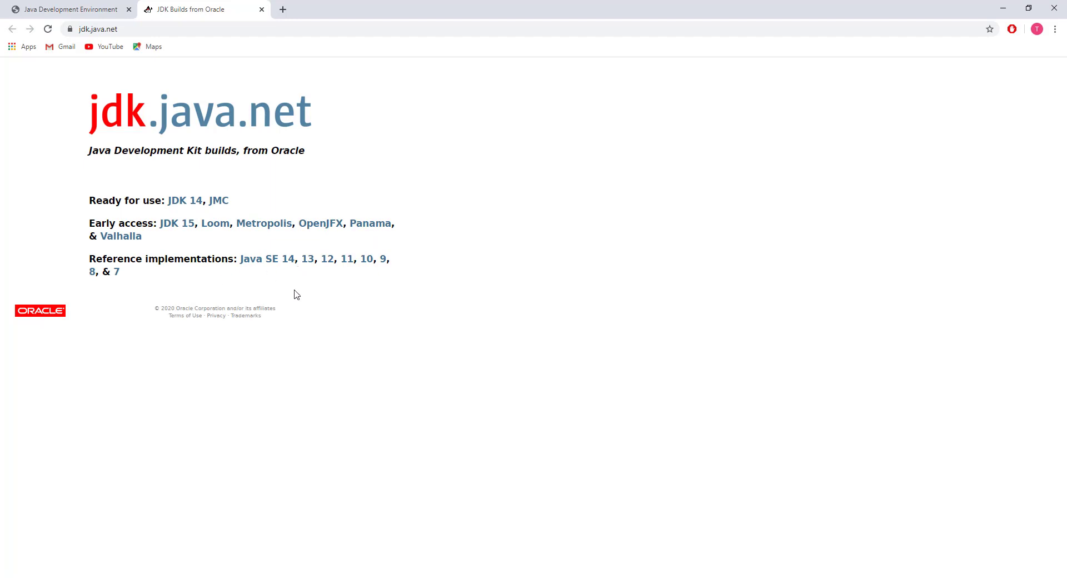
pyautogui.click(310, 260)
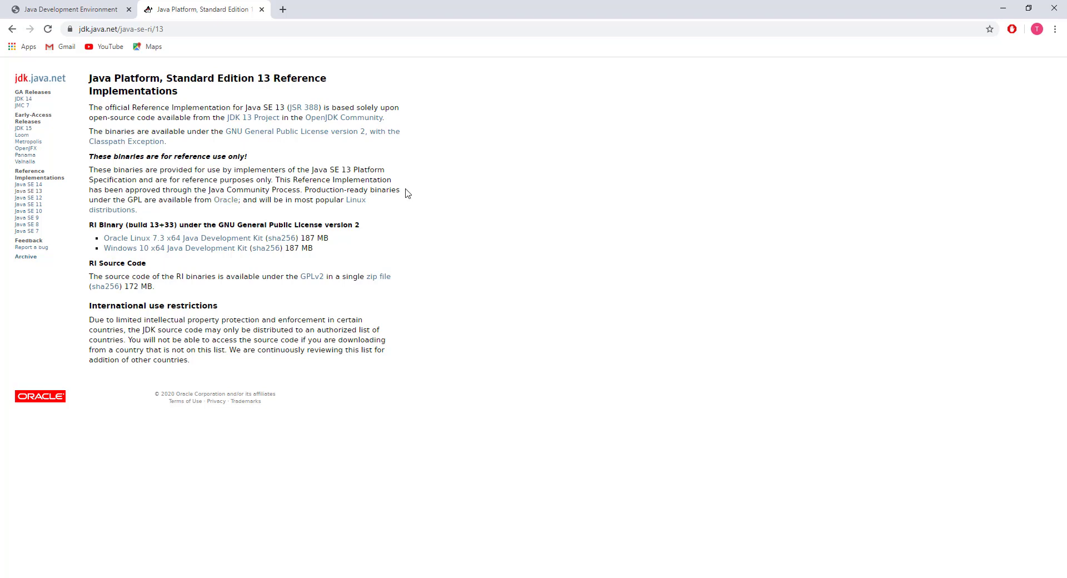
# Switch to the desktop, open the data folder, select openjdk-13+33_windows-x64_bin.zip and make the folder window narrower
pyautogui.click(1000, 10)
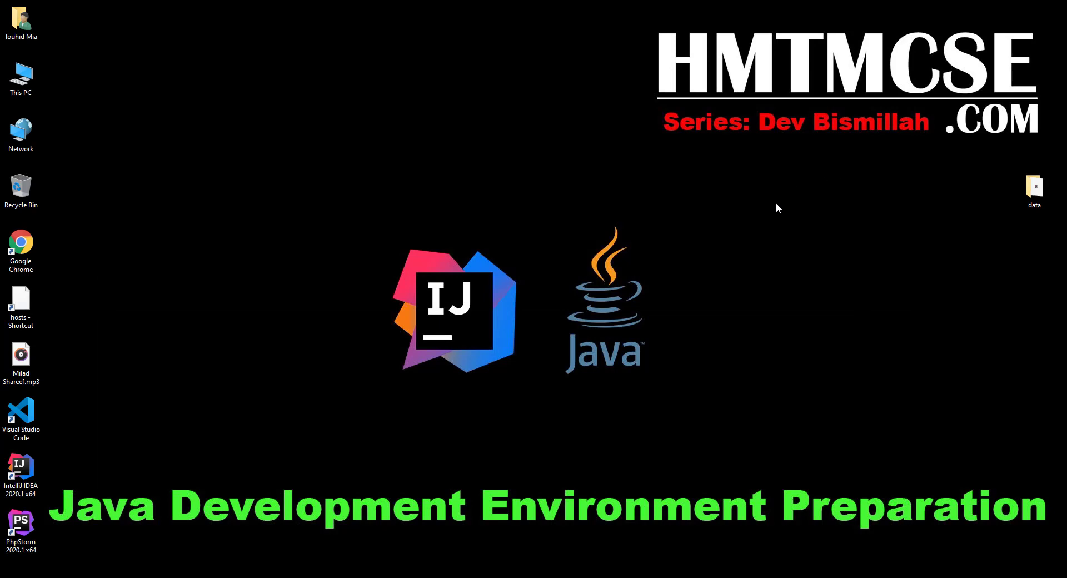
pyautogui.doubleClick(1034, 189)
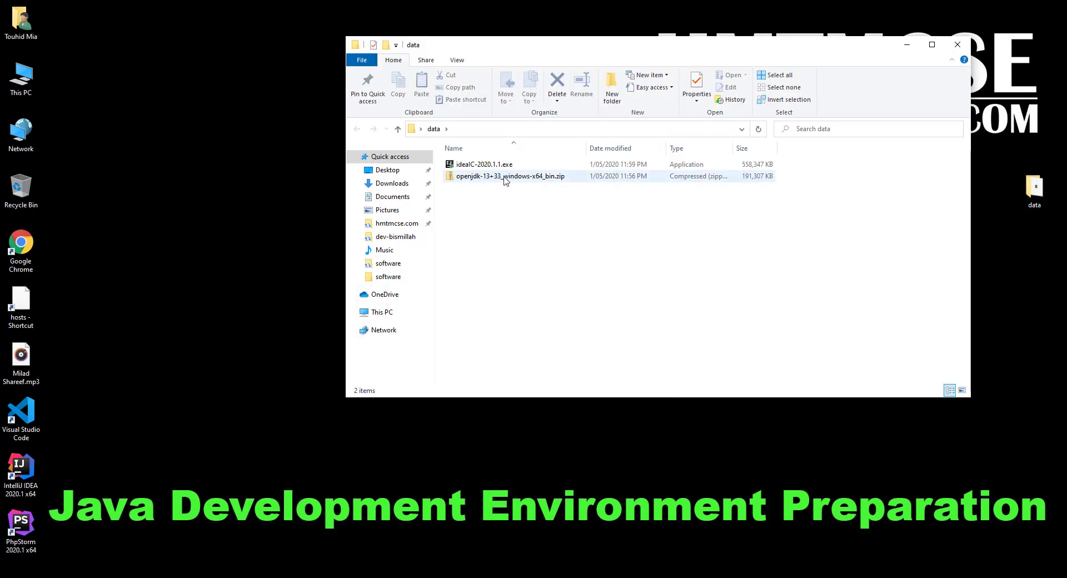
pyautogui.click(528, 177)
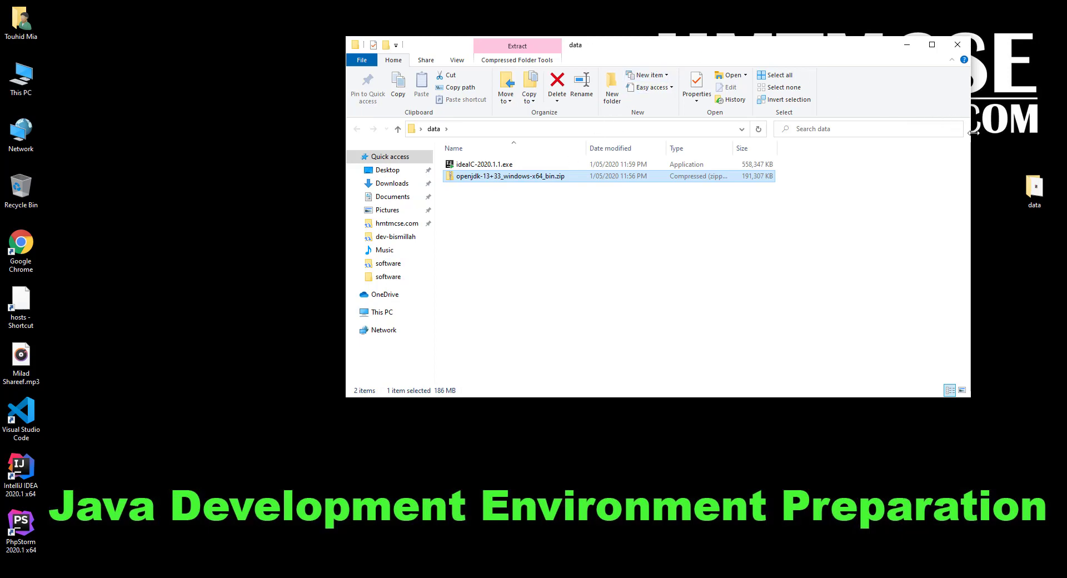
pyautogui.moveTo(974, 132); pyautogui.dragTo(804, 132)
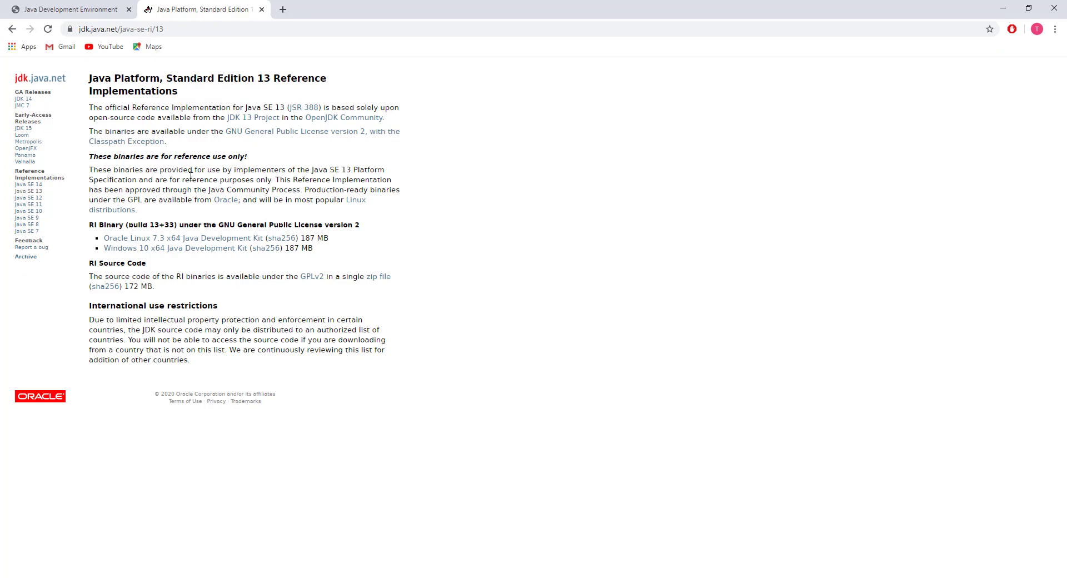
# Return to the guide in Chrome and examine the Open JDK installation steps, including the environment variable instructions
pyautogui.click(92, 5)
pyautogui.scroll(-4, 265, 269)
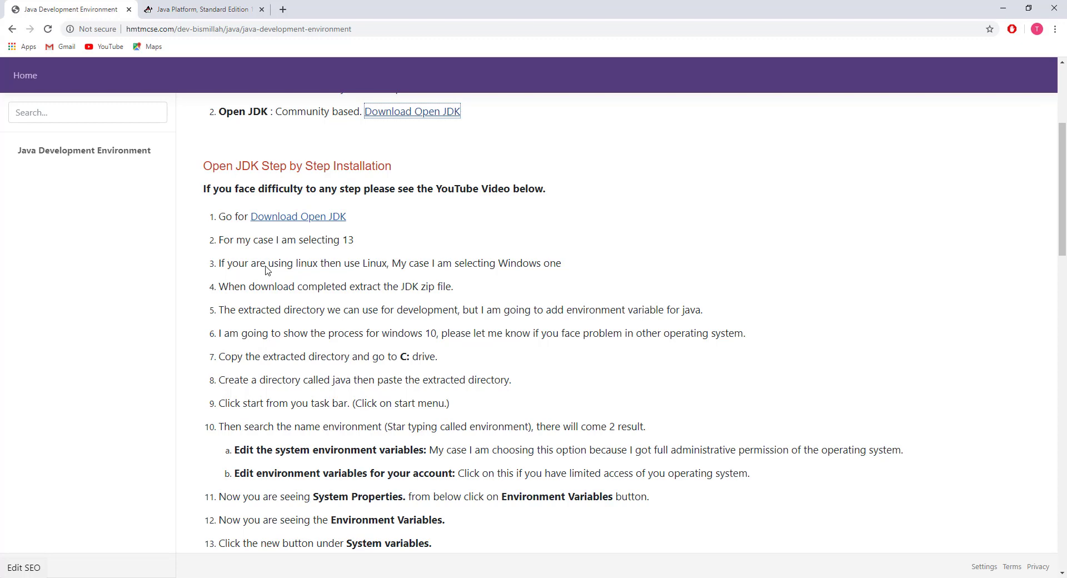
pyautogui.scroll(-2, 261, 275)
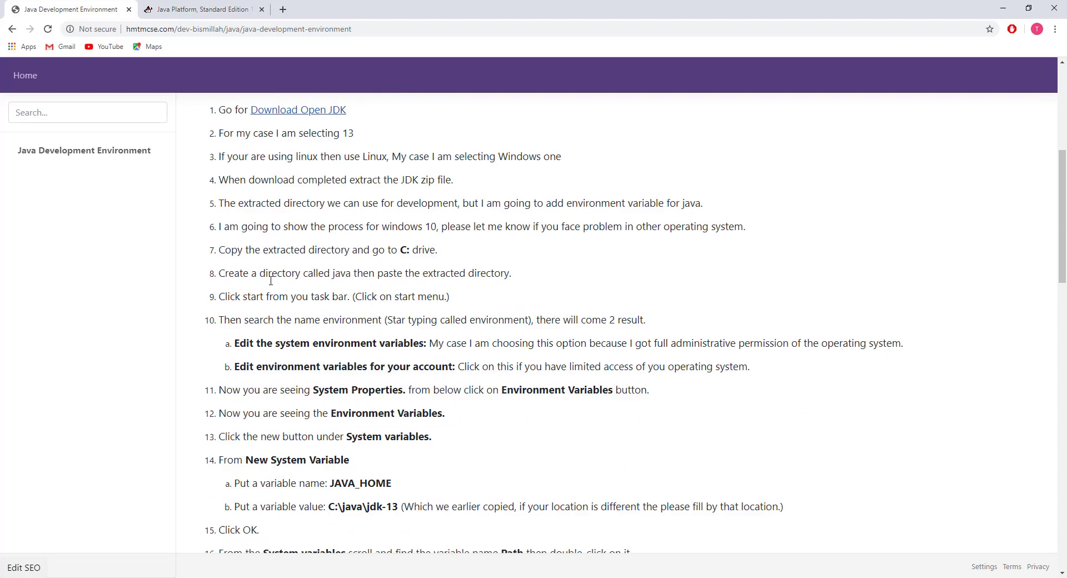
pyautogui.scroll(-1, 228, 223)
pyautogui.scroll(-3, 228, 223)
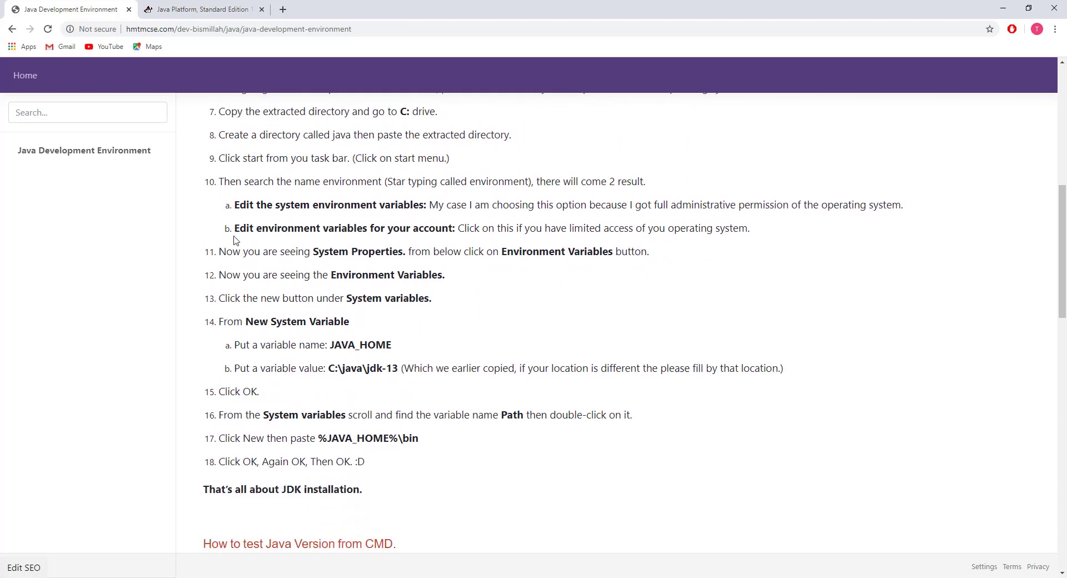
pyautogui.scroll(1, 220, 211)
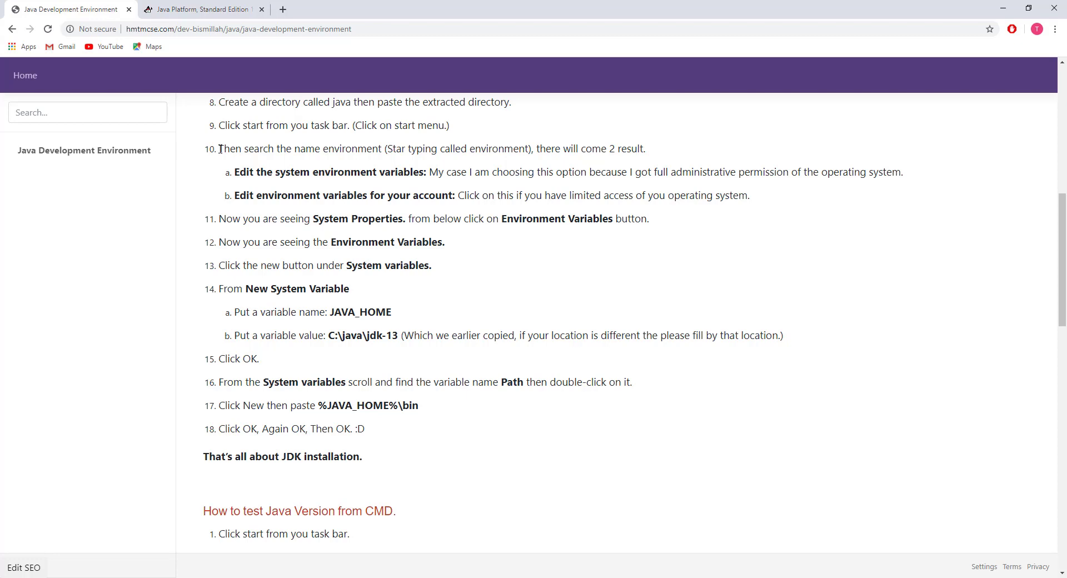
pyautogui.moveTo(231, 173); pyautogui.dragTo(410, 359)
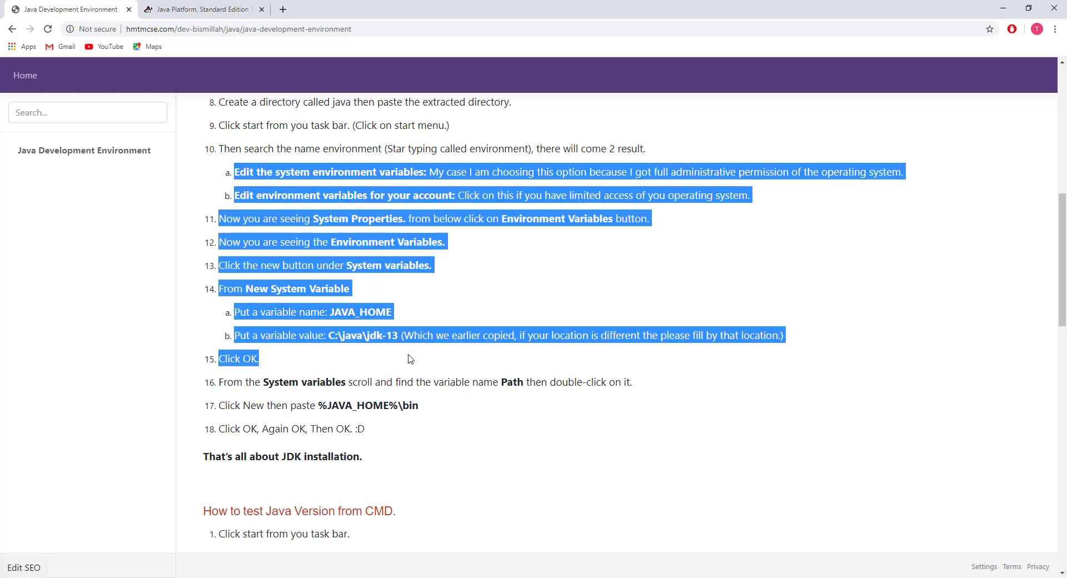
pyautogui.click(438, 309)
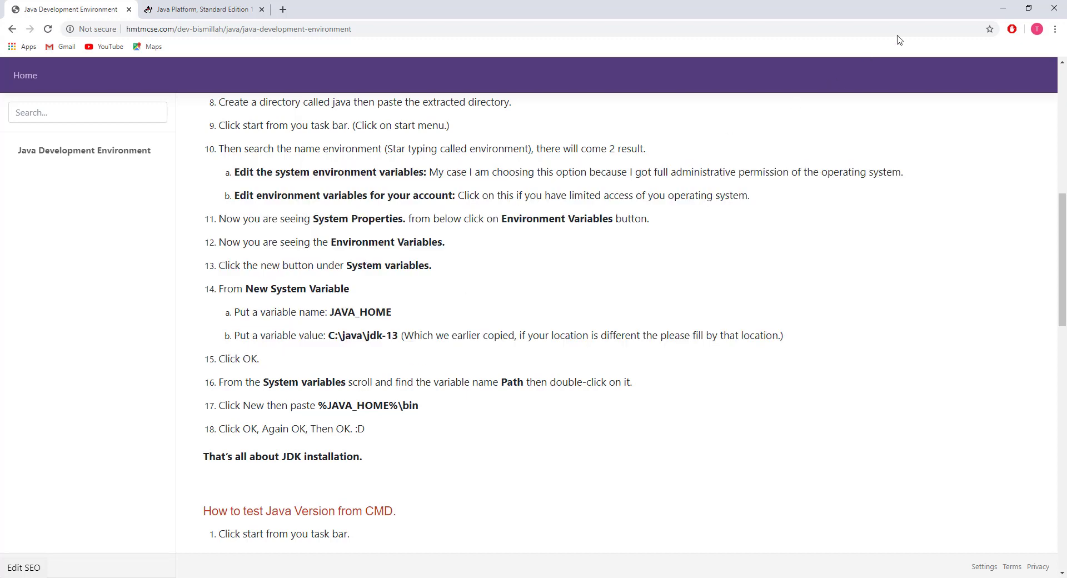
# Switch to the data folder in File Explorer and extract openjdk-13+33_windows-x64_bin.zip in place with 7-Zip
pyautogui.click(1005, 14)
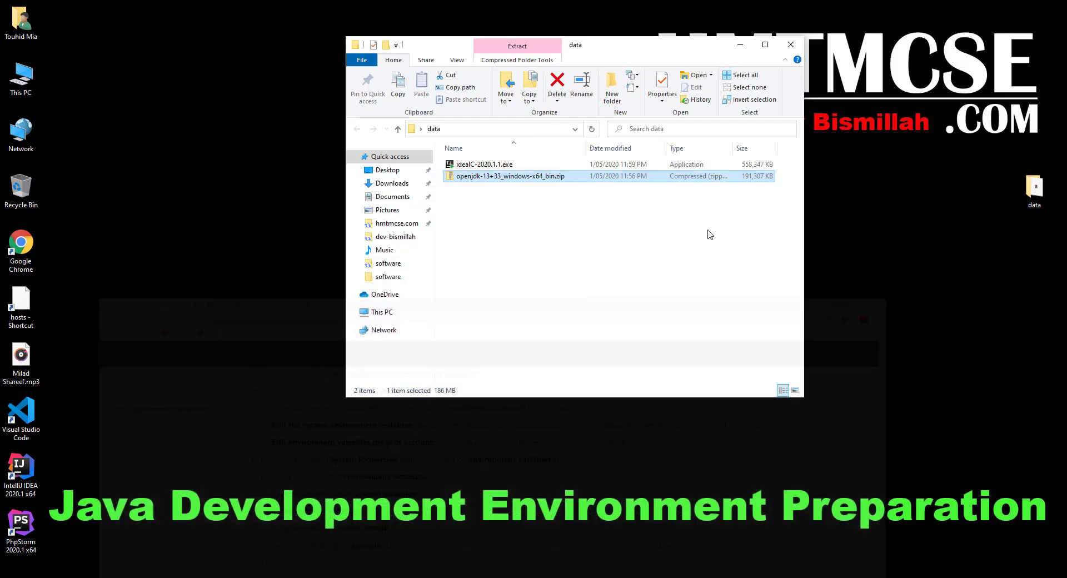
pyautogui.rightClick(484, 178)
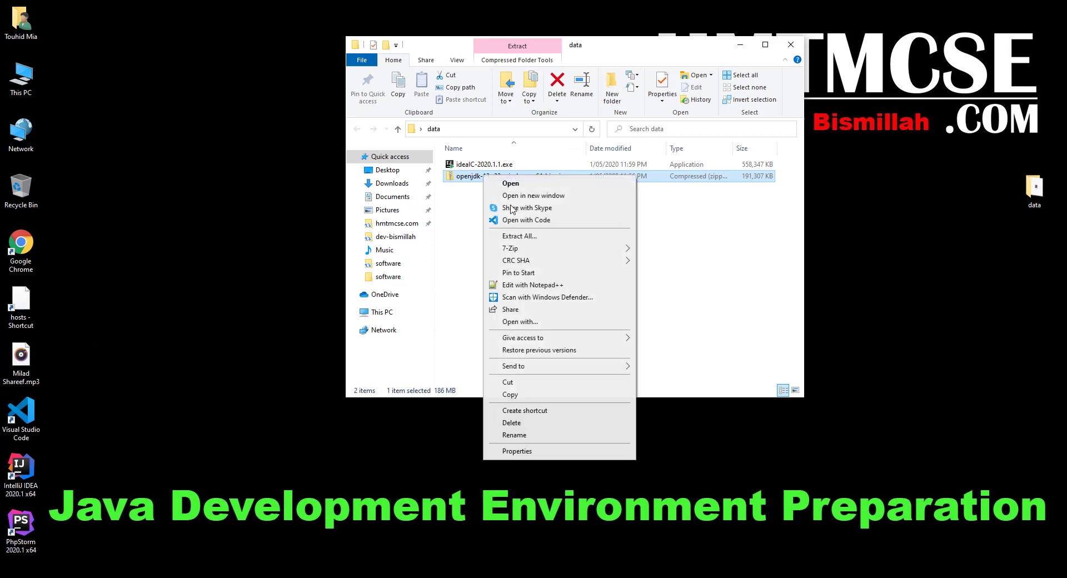
pyautogui.moveTo(559, 250)
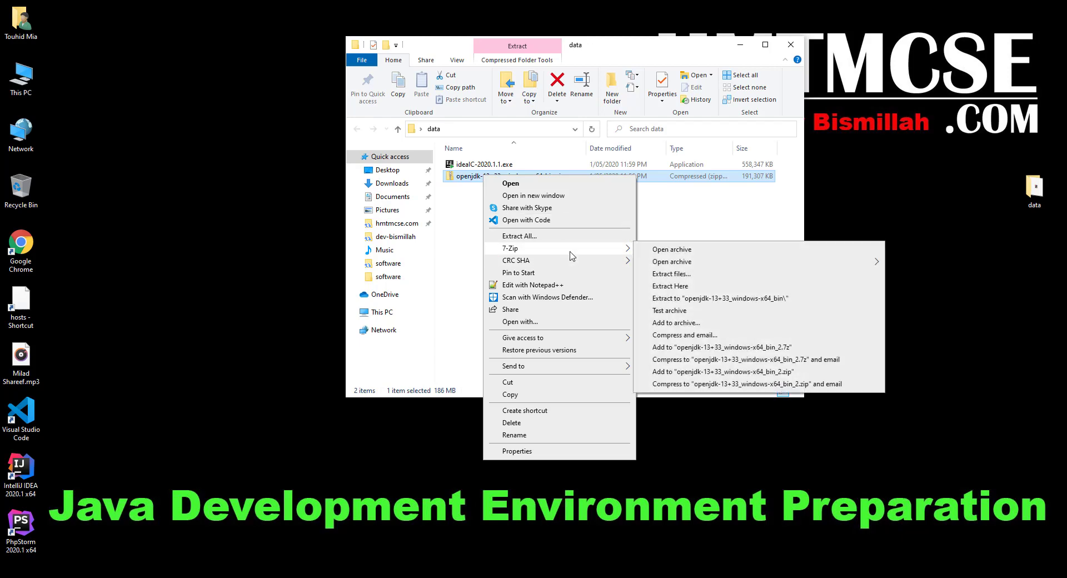
pyautogui.click(683, 286)
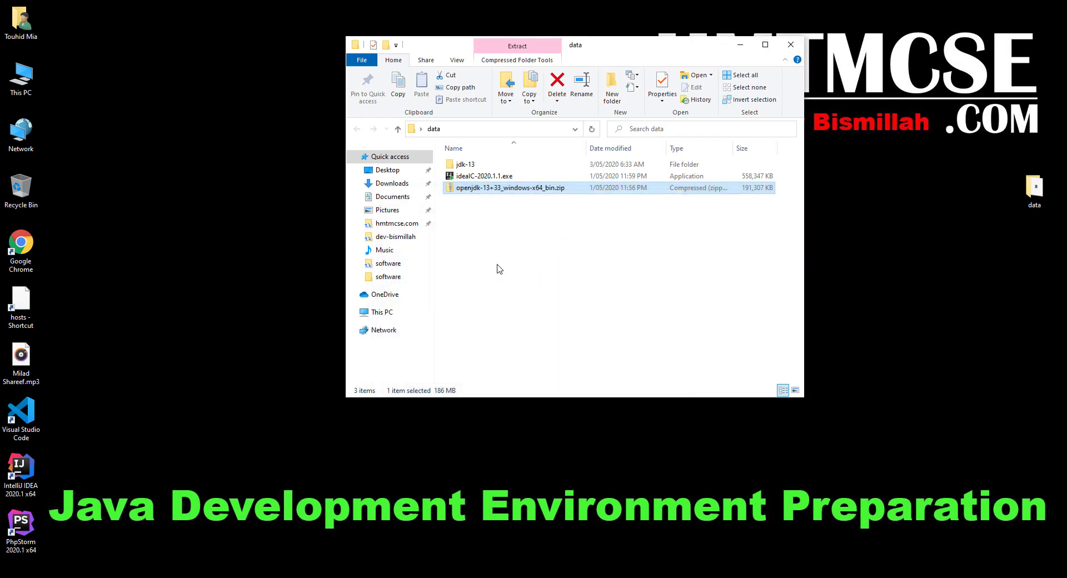
# Move the extracted jdk-13 folder from the data folder into C:\java
pyautogui.rightClick(465, 169)
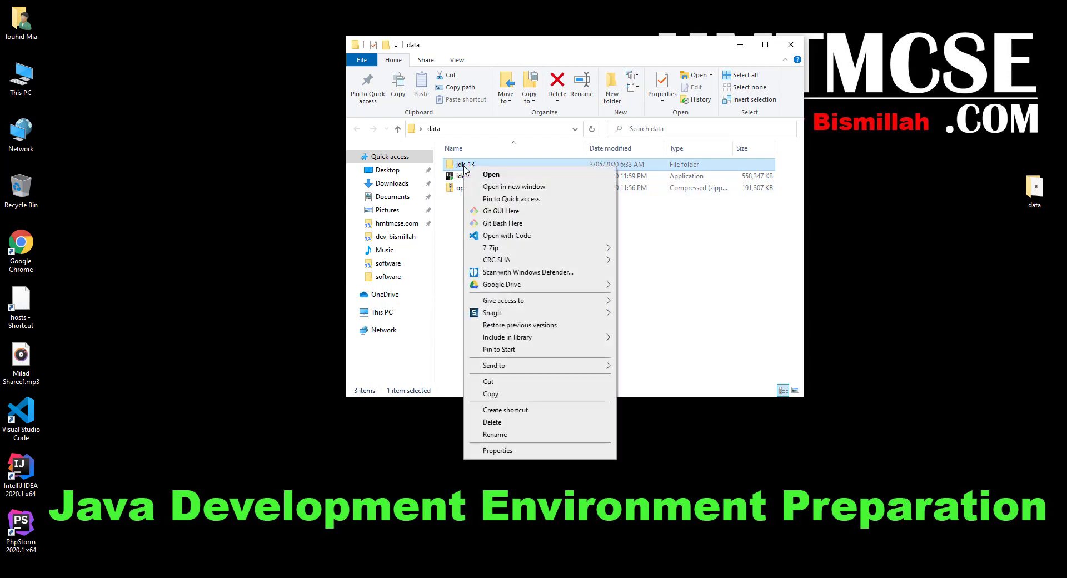
pyautogui.click(500, 383)
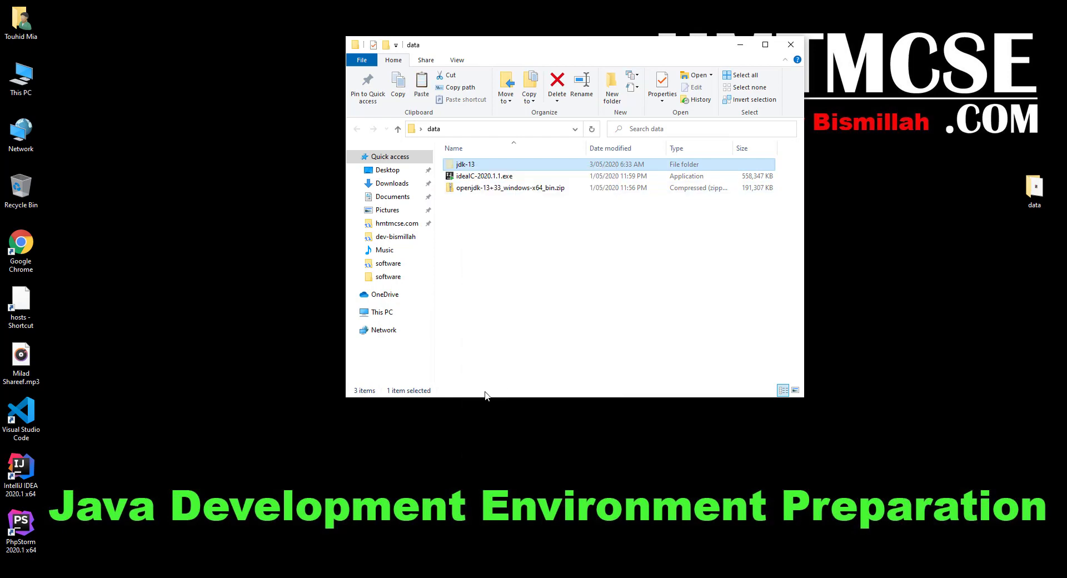
pyautogui.doubleClick(22, 77)
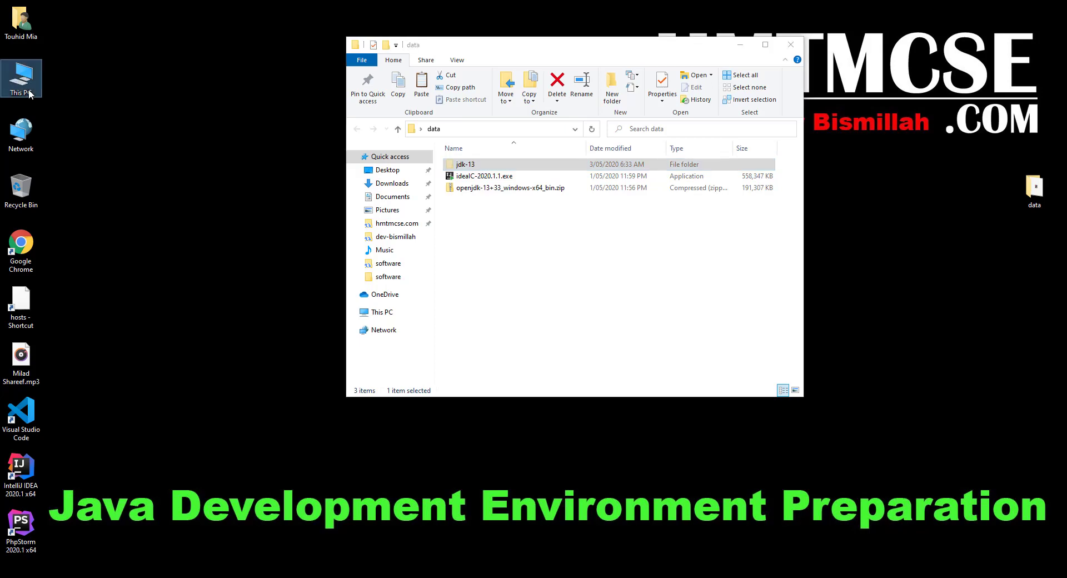
pyautogui.doubleClick(515, 319)
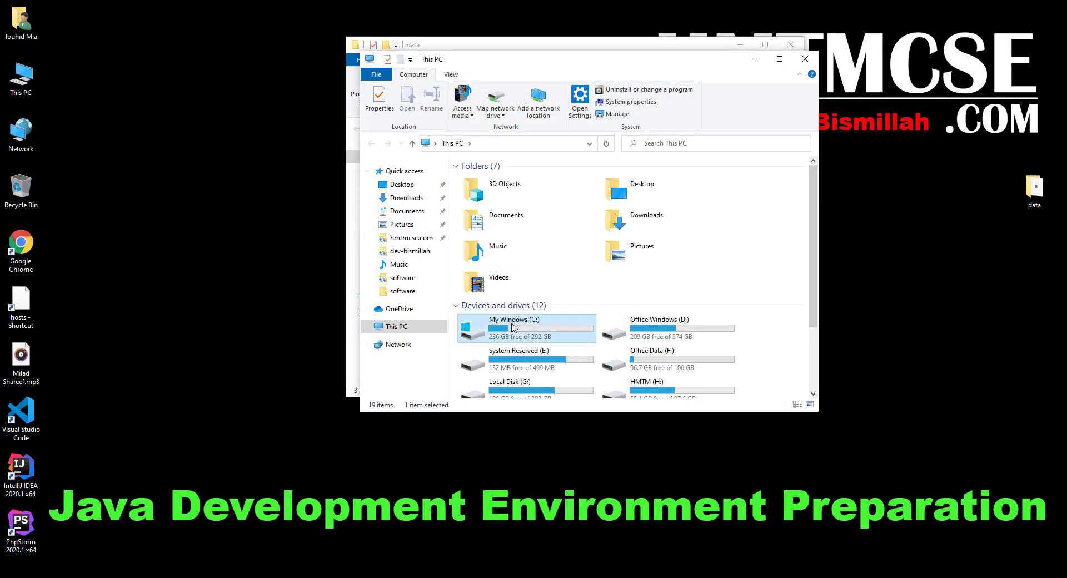
pyautogui.click(779, 59)
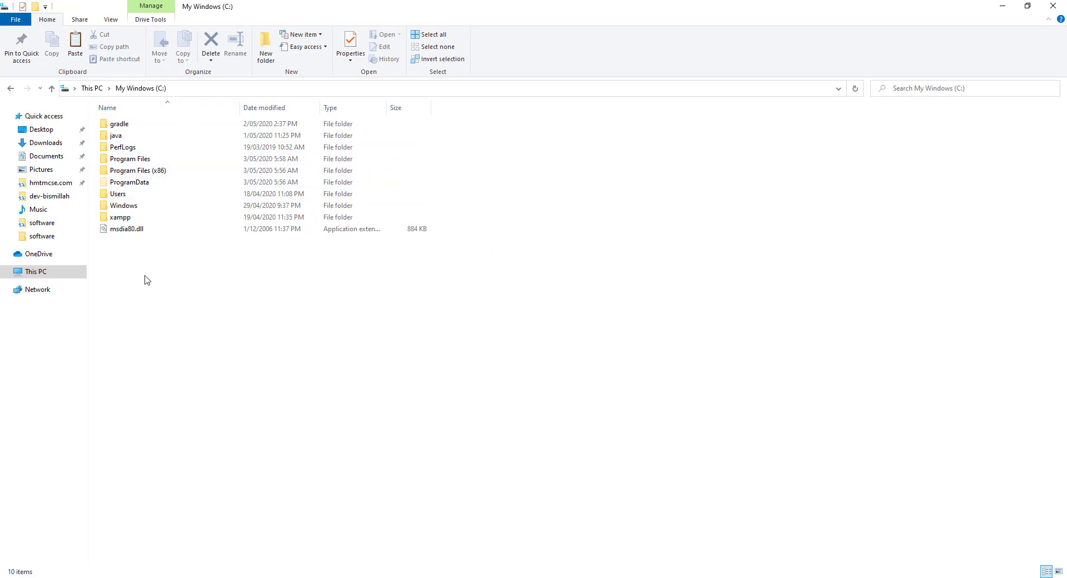
pyautogui.doubleClick(139, 139)
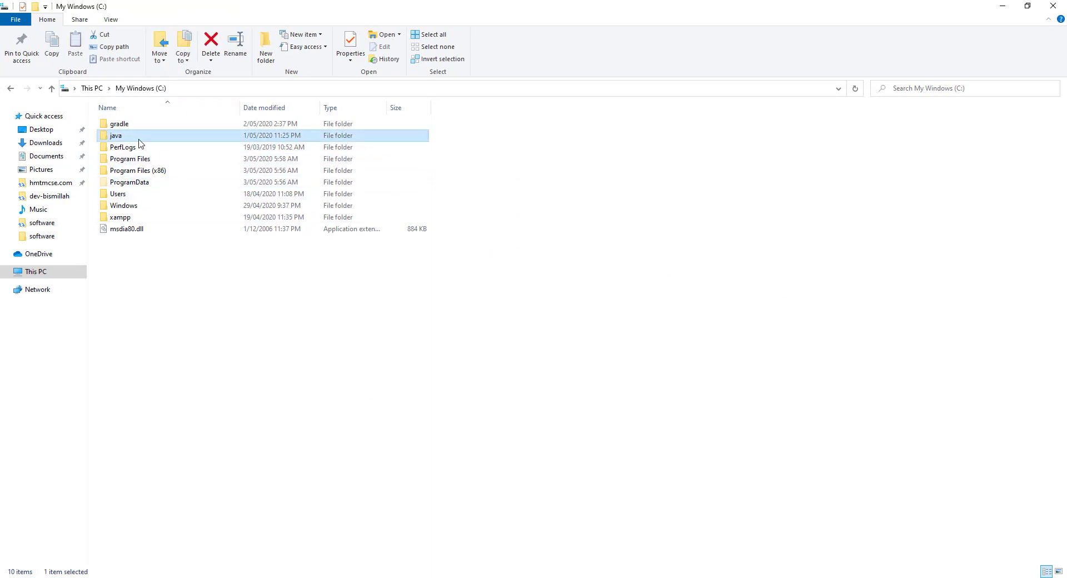
pyautogui.rightClick(141, 190)
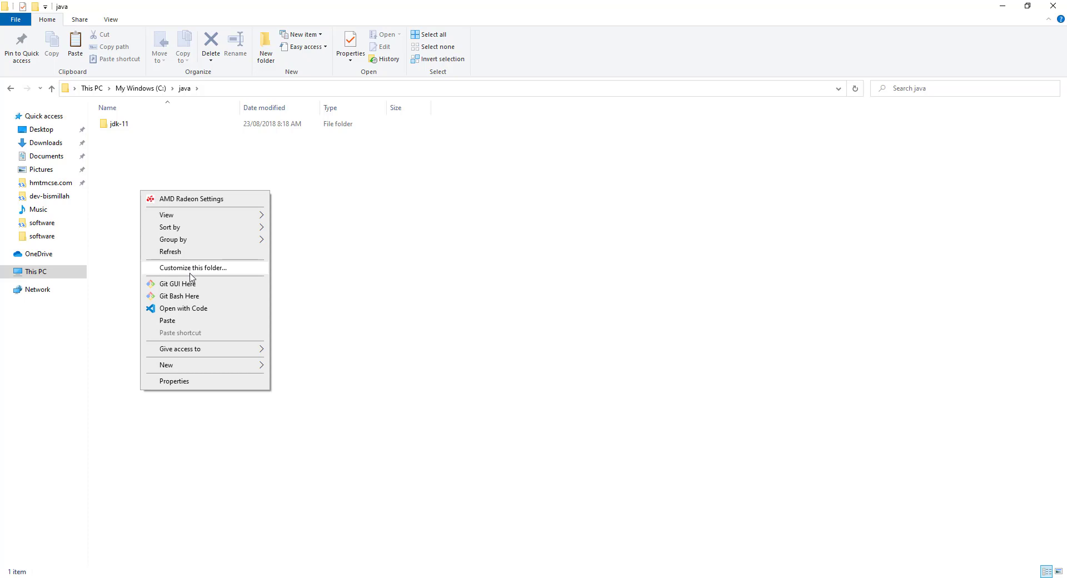
pyautogui.click(186, 322)
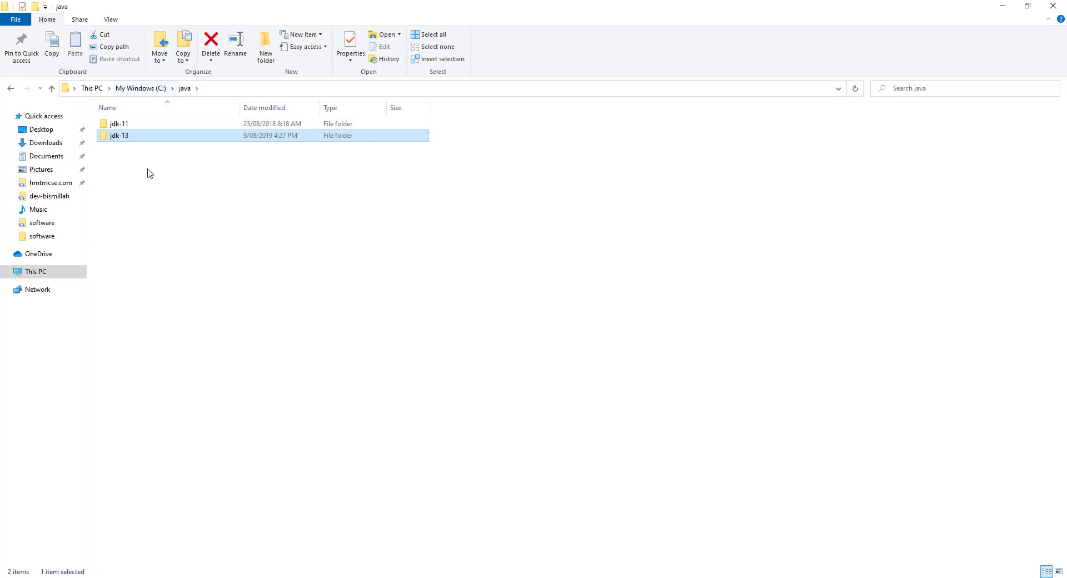
# Open the jdk-13 folder inside C:\java
pyautogui.click(135, 182)
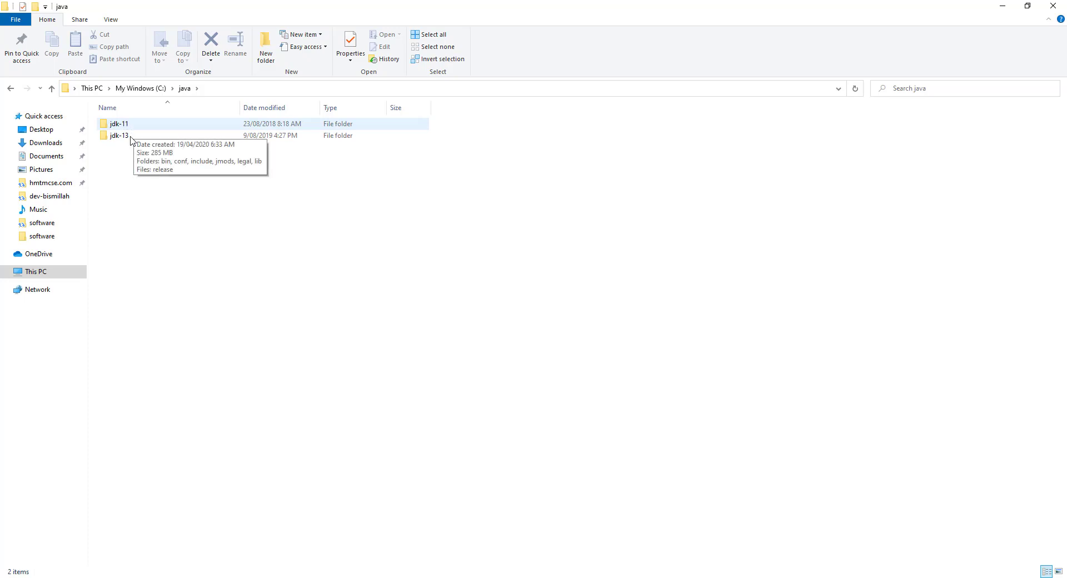
pyautogui.moveTo(127, 138)
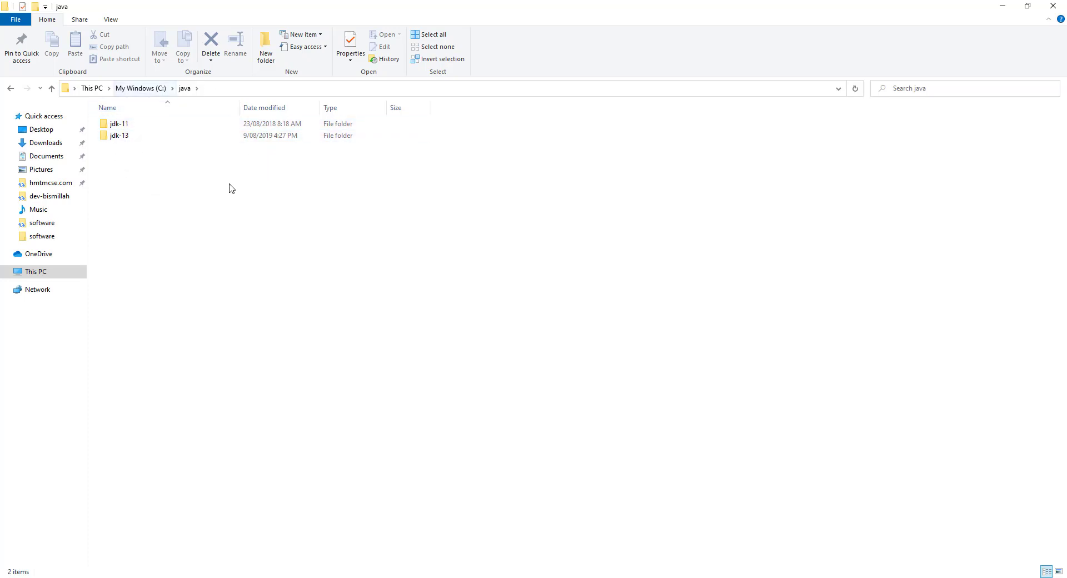
pyautogui.doubleClick(137, 143)
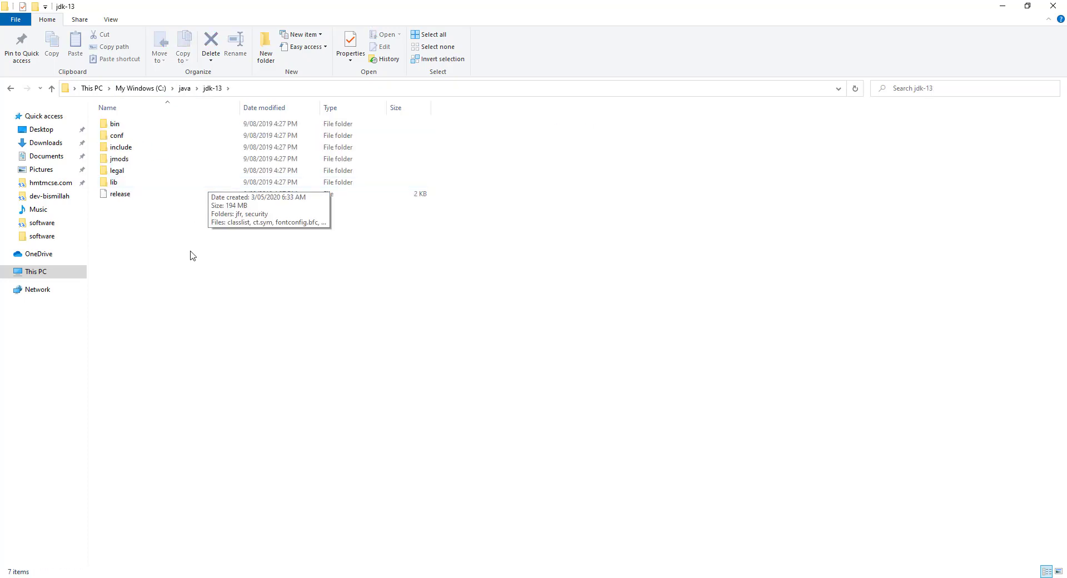
# Switch to the guide in Chrome and highlight its instruction on editing the system environment variables
pyautogui.hotkey('alt', 'Tab')
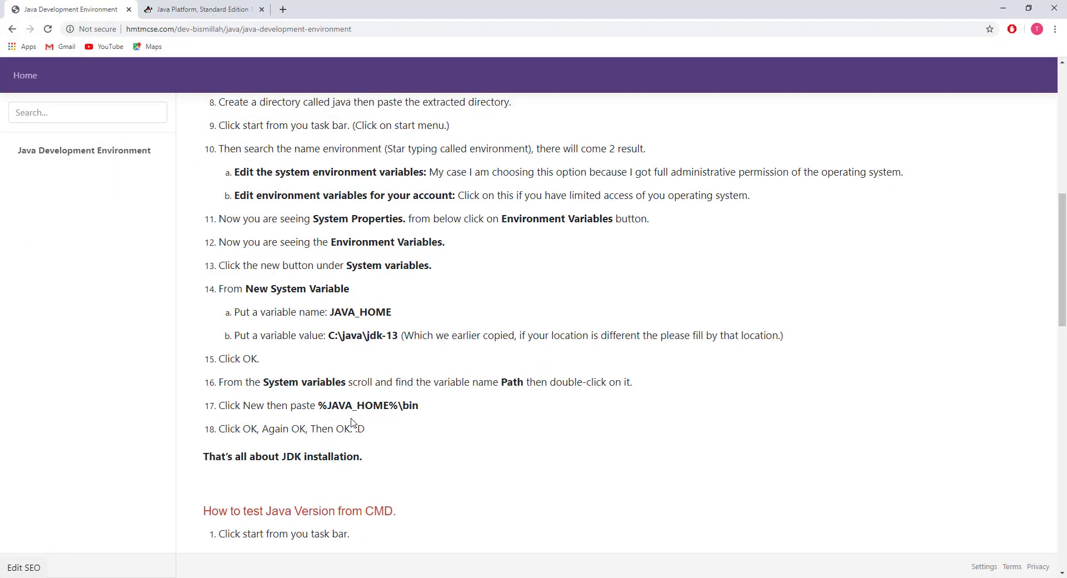
pyautogui.scroll(1, 364, 266)
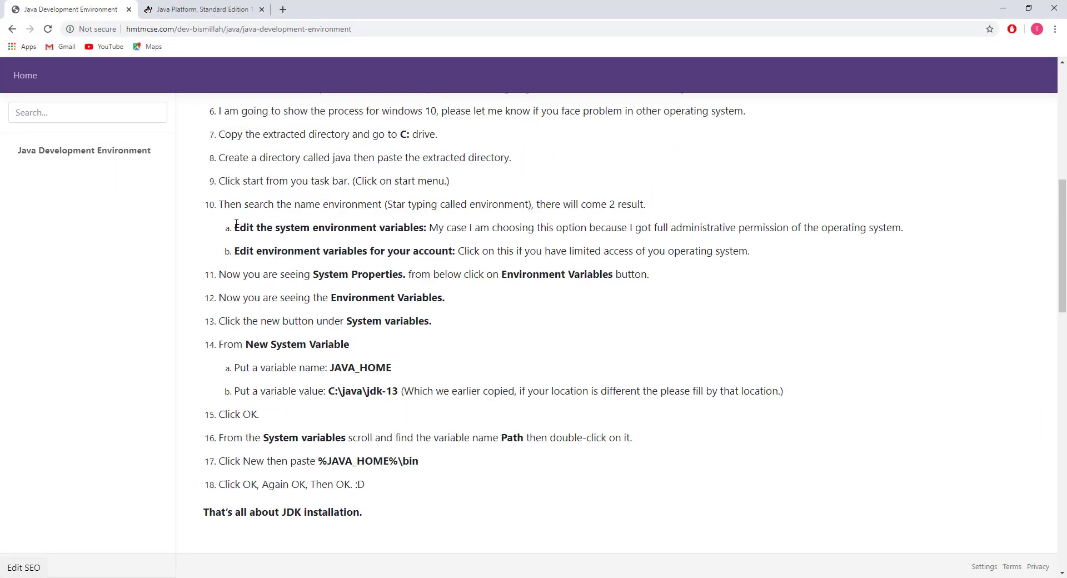
pyautogui.moveTo(234, 227); pyautogui.dragTo(907, 239)
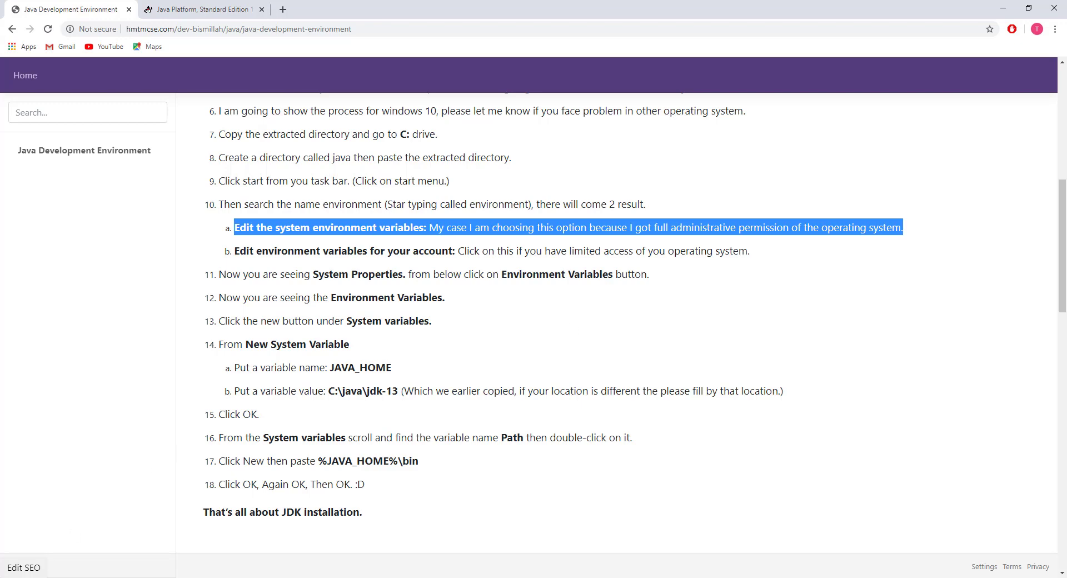
# Search Windows for "envi", choose to edit the system environment variables, and open the Environment Variables dialog
pyautogui.press('super')
pyautogui.write('envi')
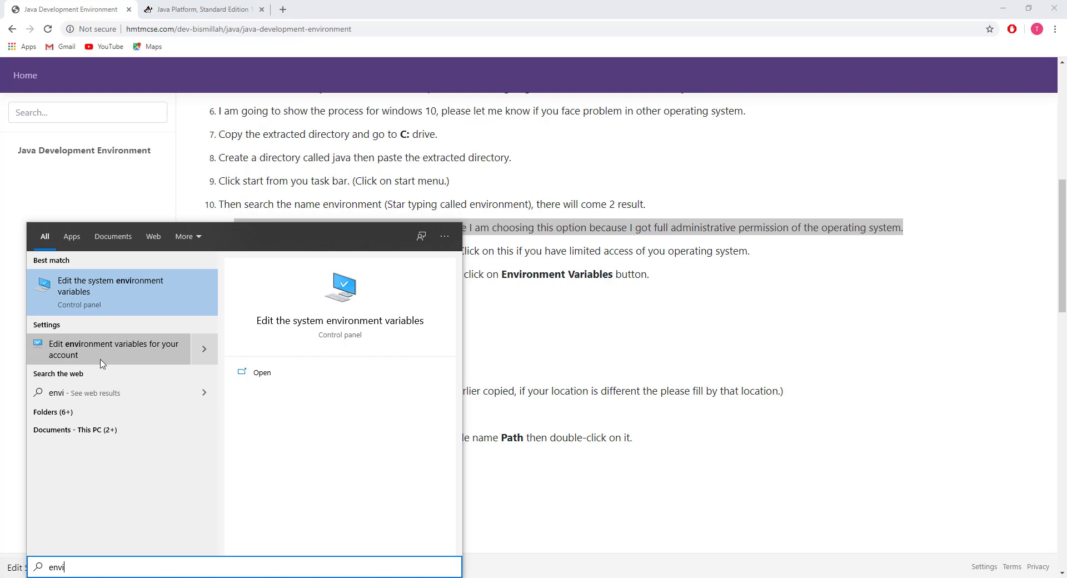
pyautogui.click(100, 298)
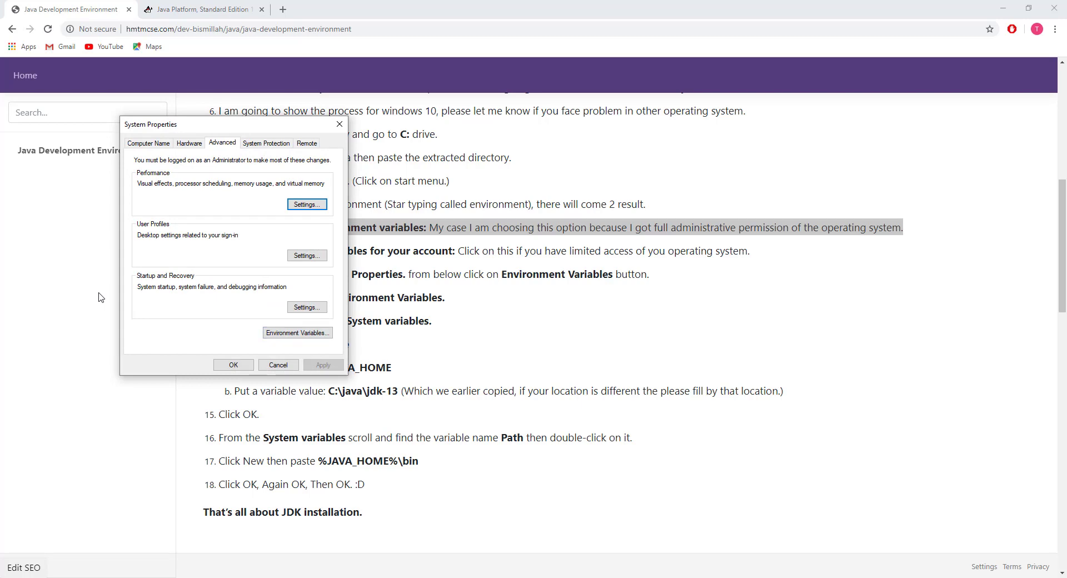
pyautogui.hotkey('alt', 'n')
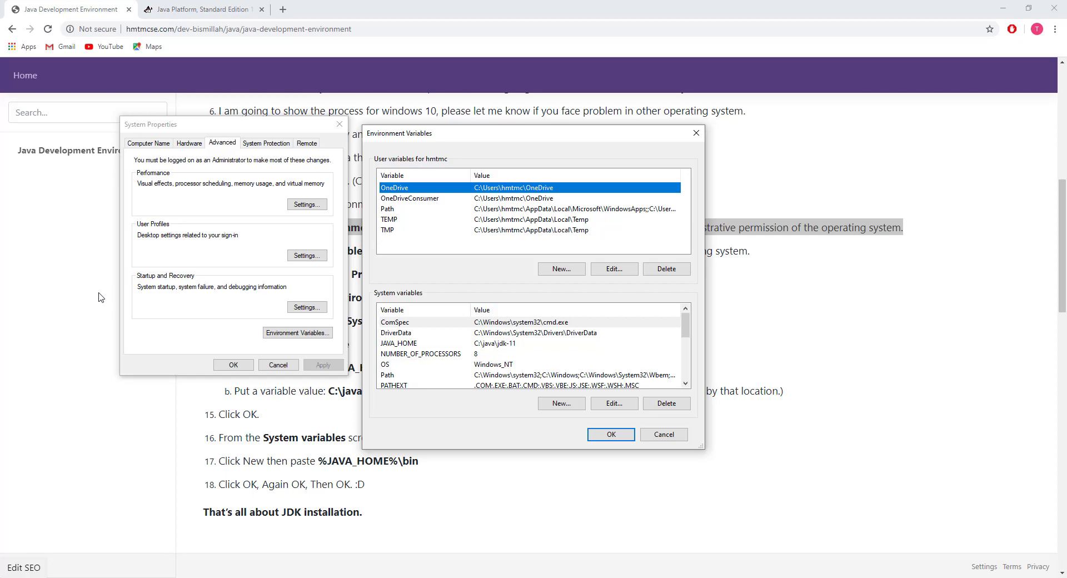
# Check the JAVA_HOME variable name and value instructions in the Chrome guide, then minimize the browser
pyautogui.click(99, 298)
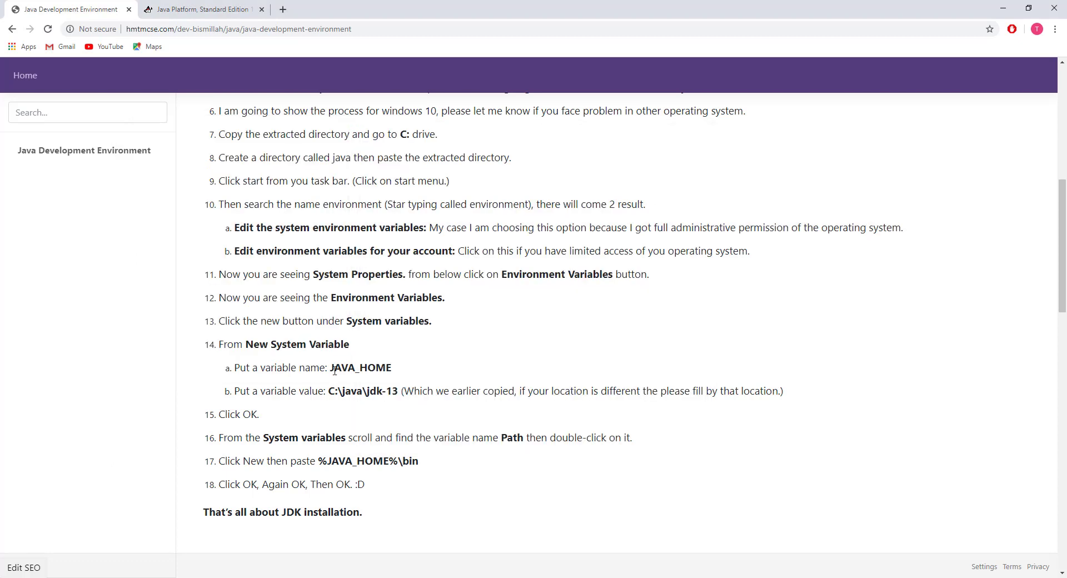
pyautogui.doubleClick(332, 368)
pyautogui.click(306, 401)
pyautogui.click(1010, 12)
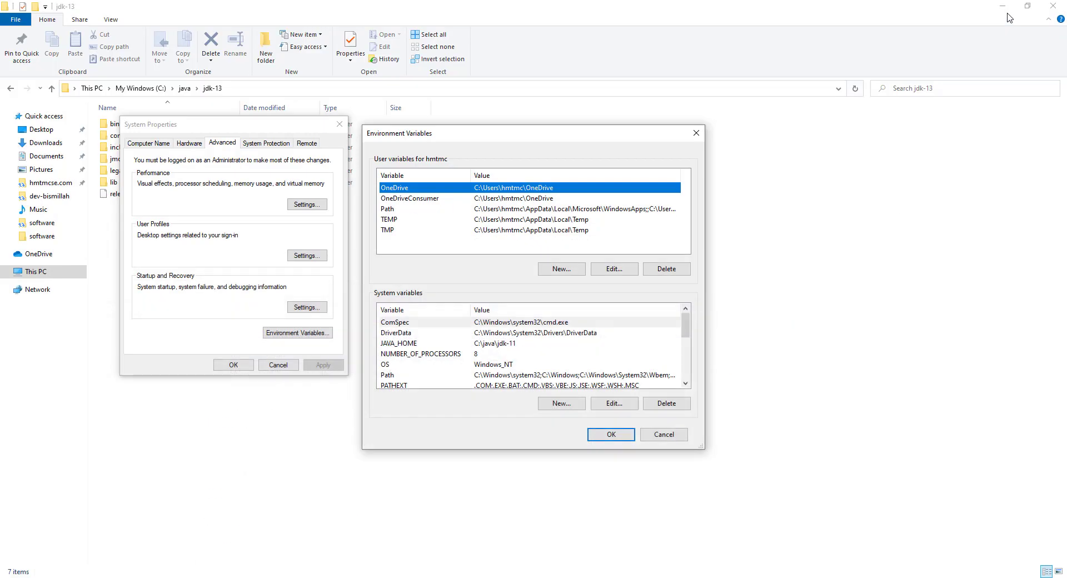
# Select JAVA_HOME among the system variables and open it for editing
pyautogui.press('Tab')
pyautogui.press('Tab')
pyautogui.press('Tab')
pyautogui.press('Tab')
pyautogui.press('j')
pyautogui.hotkey('alt', 'i')
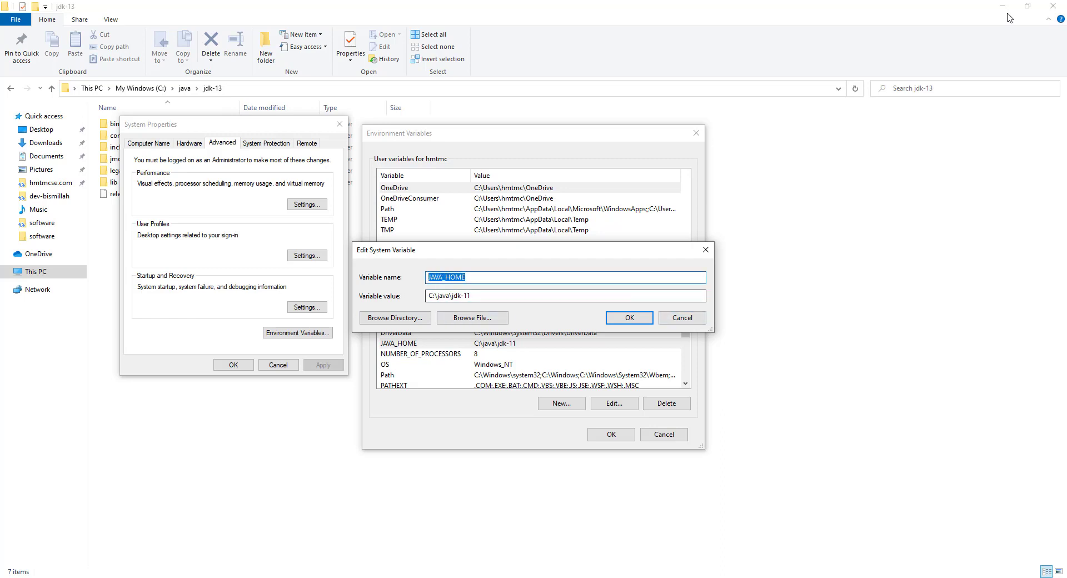
# Copy the jdk-13 folder's path, C:\java\jdk-13, in File Explorer
pyautogui.press('Escape')
pyautogui.press('Escape')
pyautogui.press('Escape')
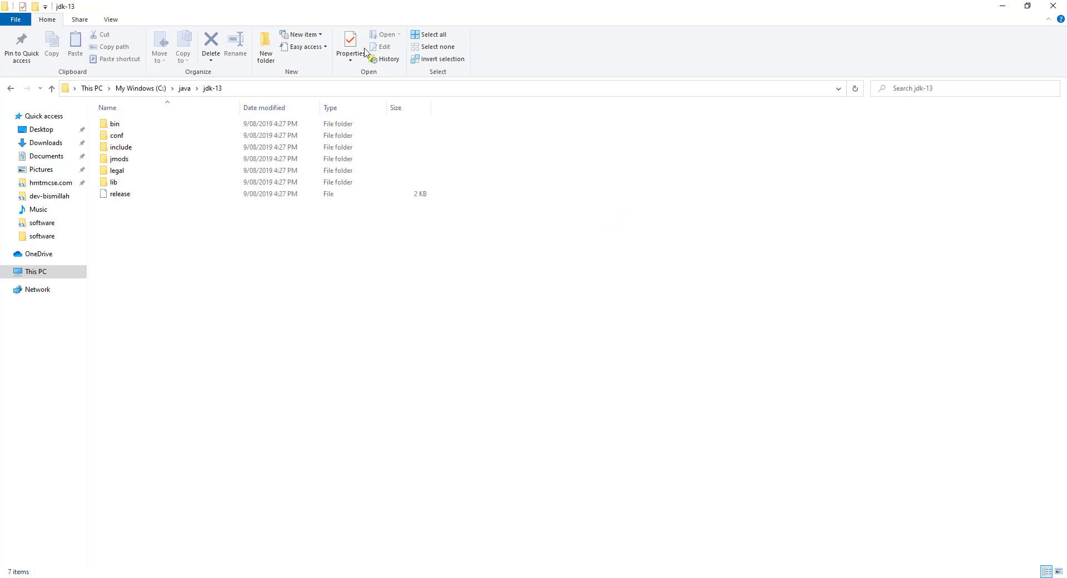
pyautogui.click(260, 87)
pyautogui.hotkey('ctrl', 'c')
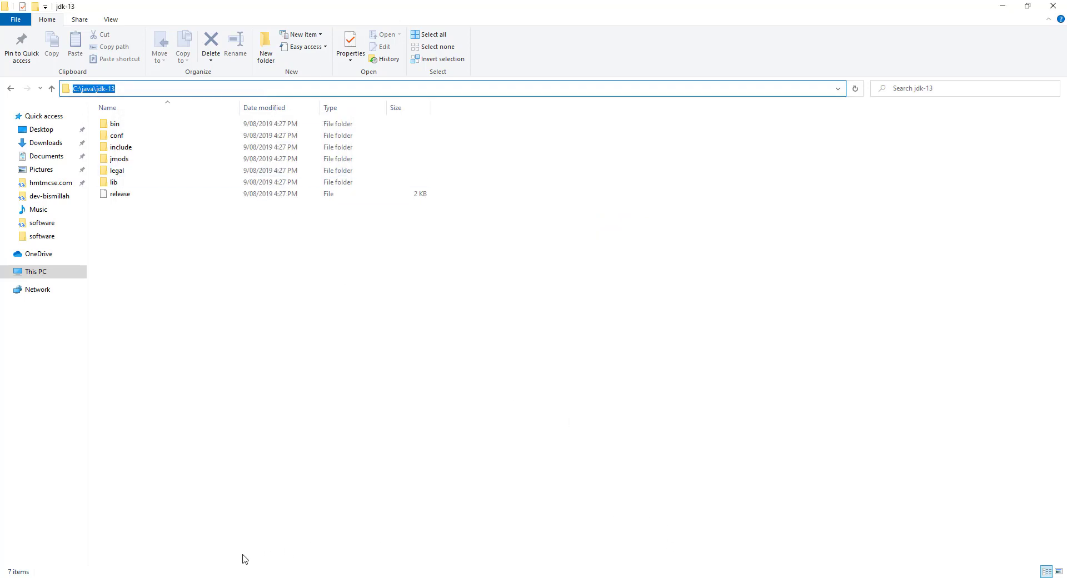
# Set the JAVA_HOME system variable's value to the copied path C:\java\jdk-13 and accept the change
pyautogui.hotkey('alt', 'Tab')
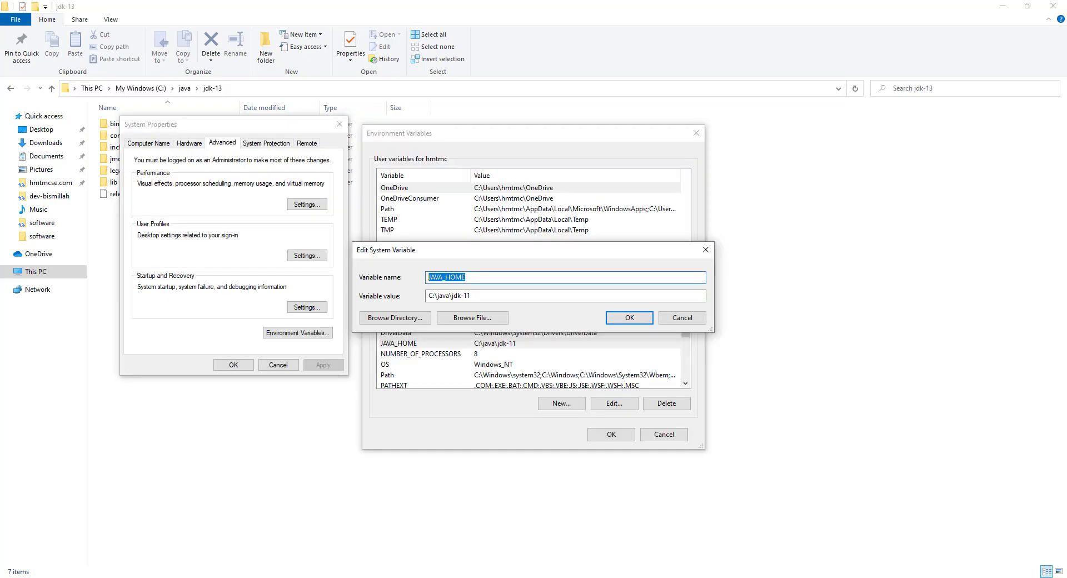
pyautogui.click(472, 295)
pyautogui.hotkey('ctrl', 'a')
pyautogui.hotkey('ctrl', 'v')
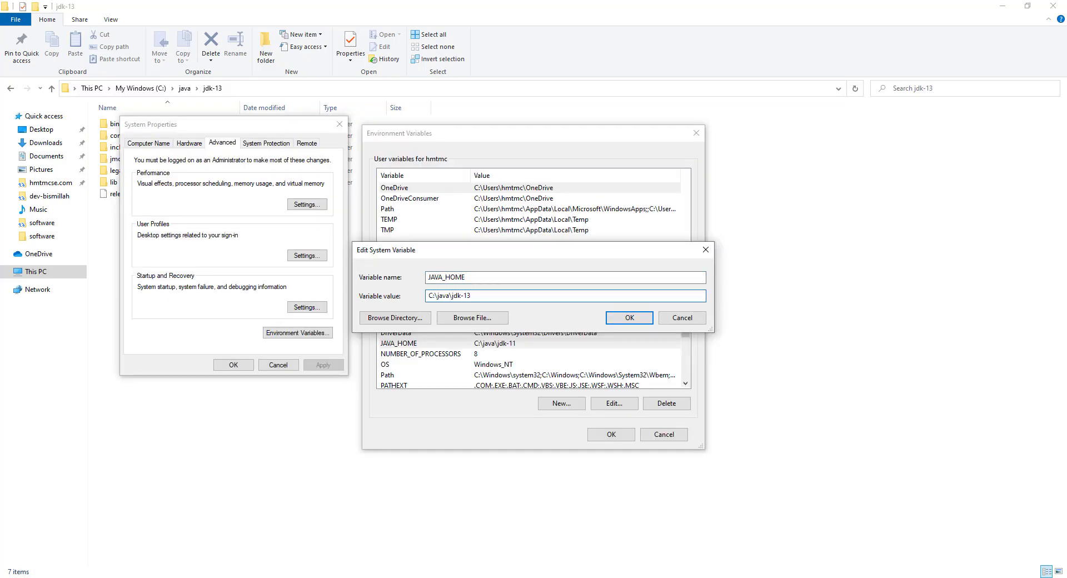
pyautogui.click(629, 317)
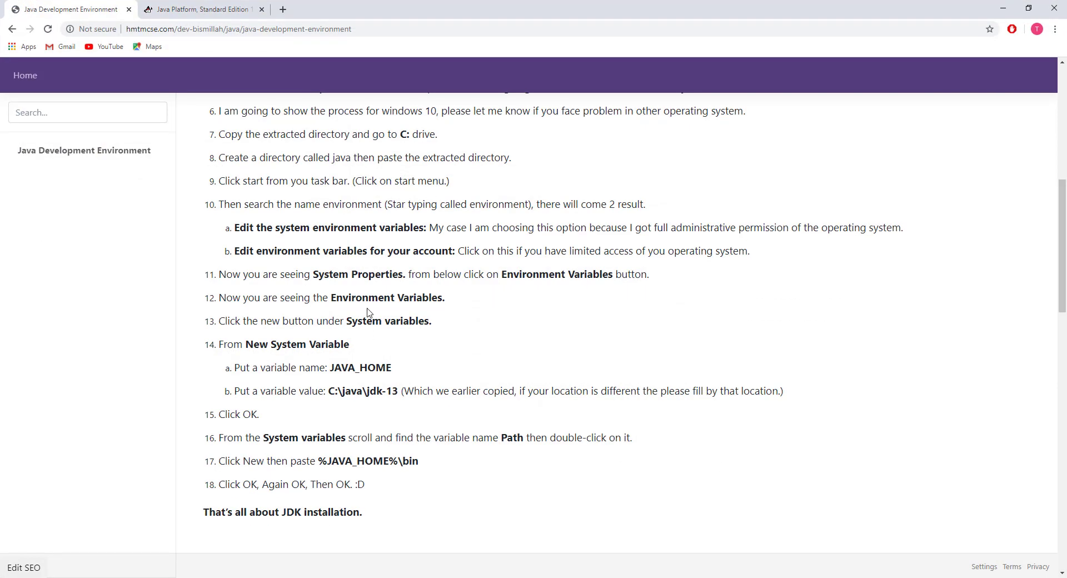
# Examine the guide's instruction on finding and opening the Path system variable
pyautogui.scroll(-2, 306, 336)
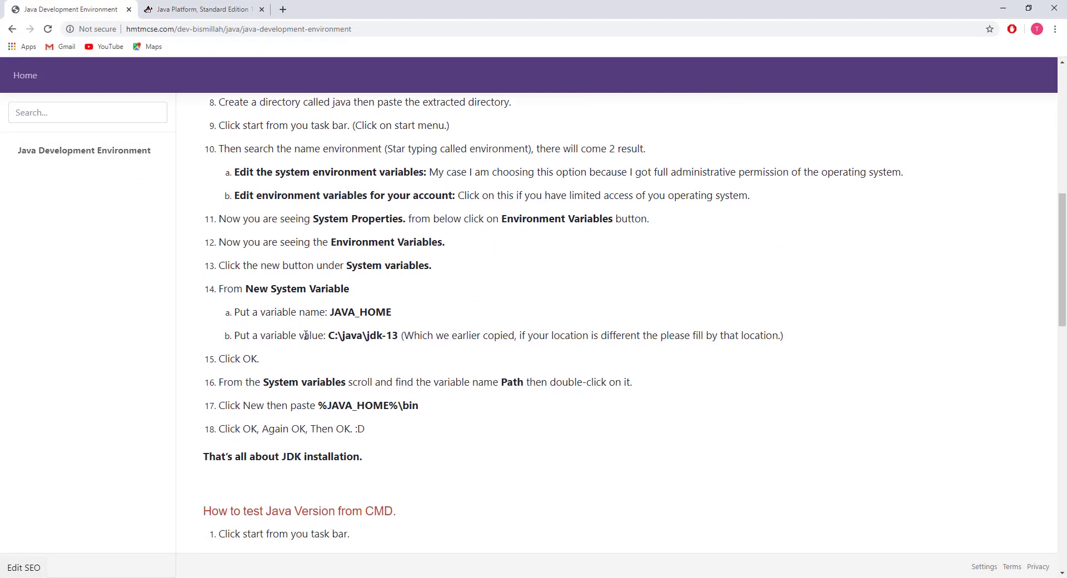
pyautogui.scroll(-1, 305, 335)
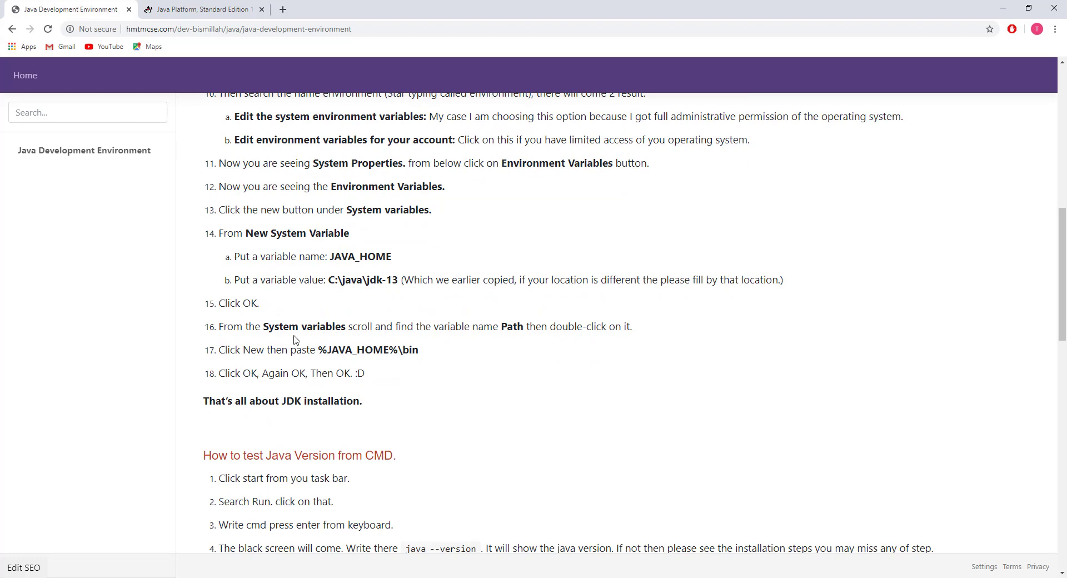
pyautogui.moveTo(634, 328); pyautogui.dragTo(261, 328)
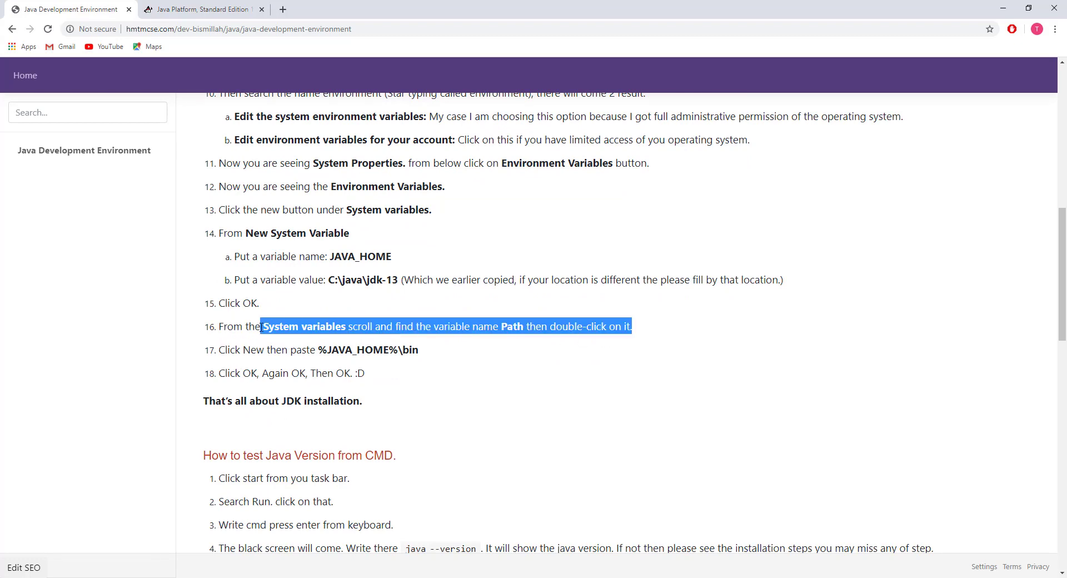
pyautogui.click(369, 382)
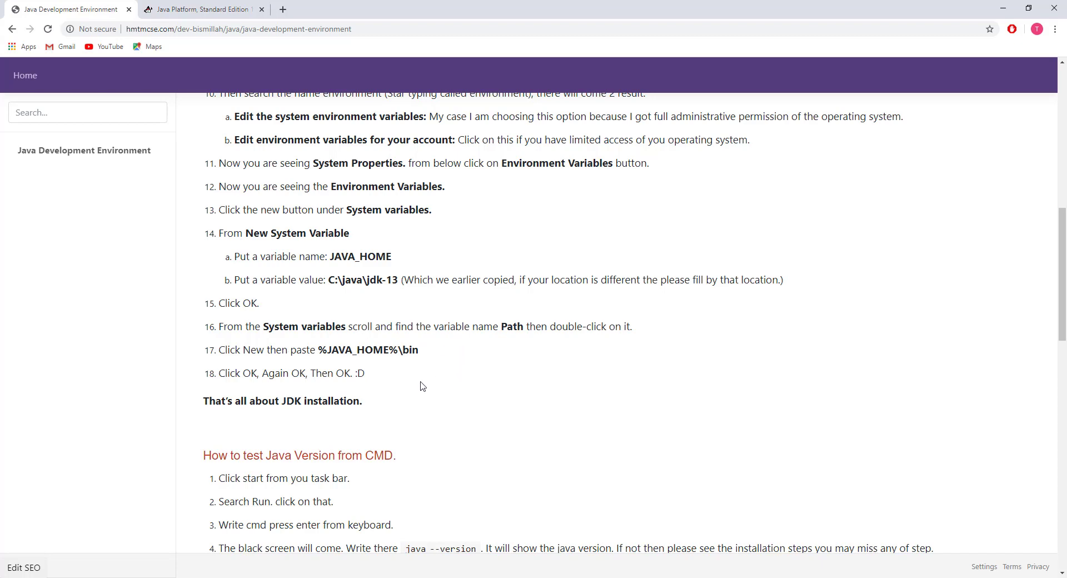
# Return to the Environment Variables dialog and open the Path system variable for editing
pyautogui.hotkey('alt', 'Tab')
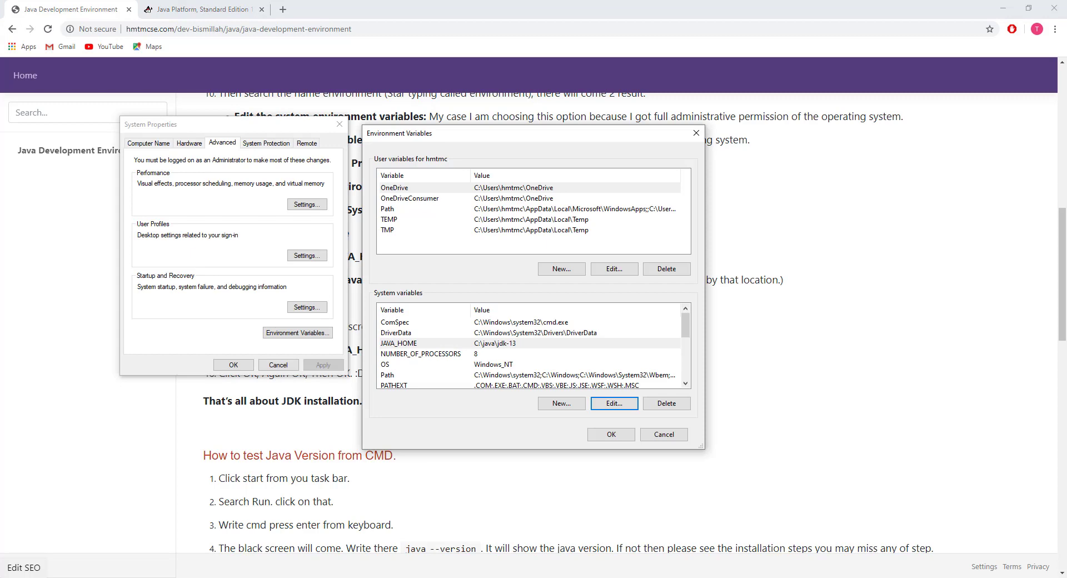
pyautogui.scroll(-1, 531, 350)
pyautogui.click(423, 343)
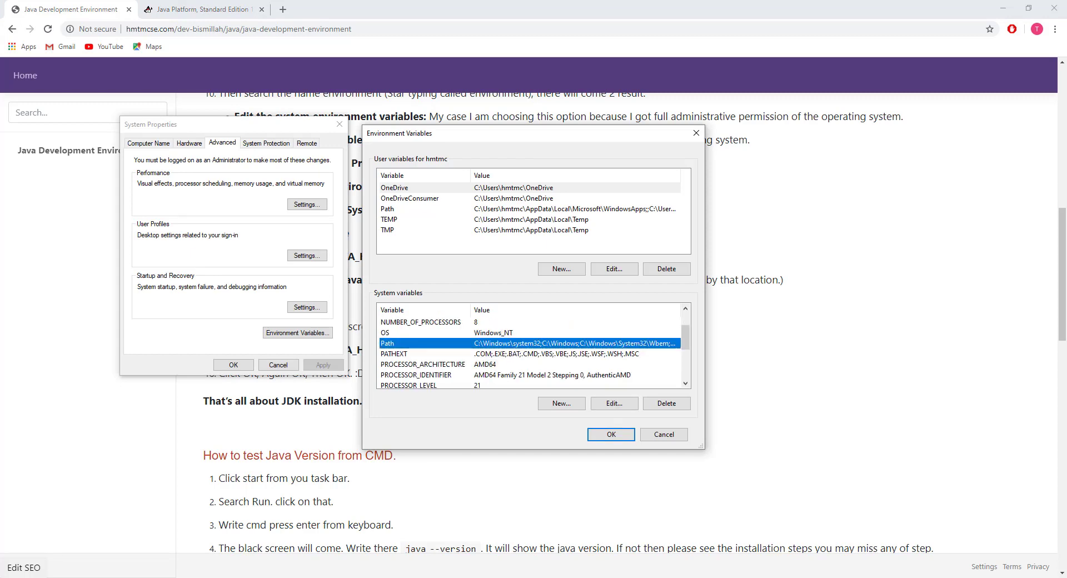
pyautogui.doubleClick(422, 343)
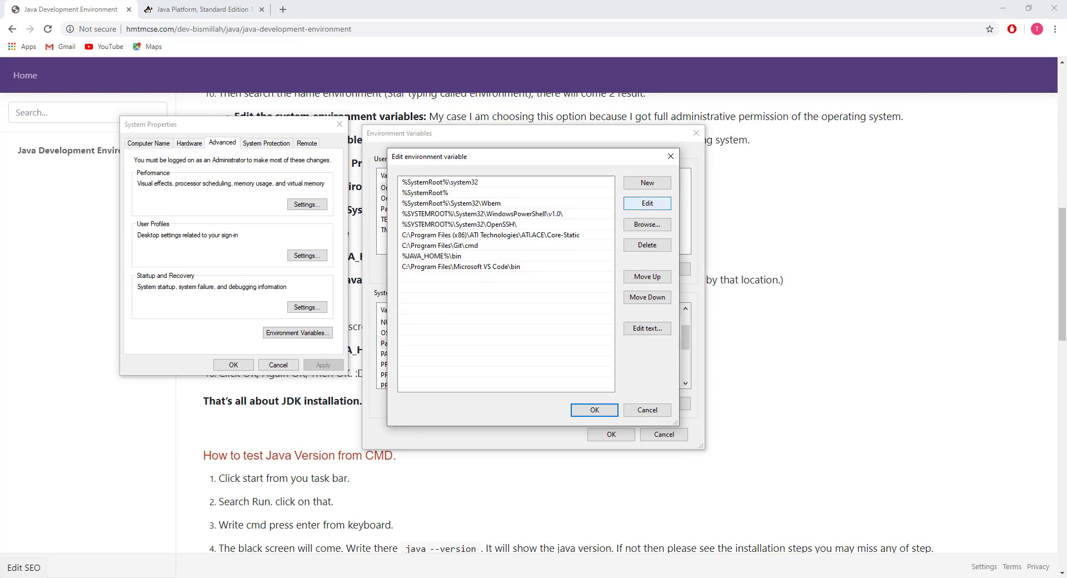
# Start a new Path entry and highlight %JAVA_HOME%\bin in the guide as its text
pyautogui.click(647, 182)
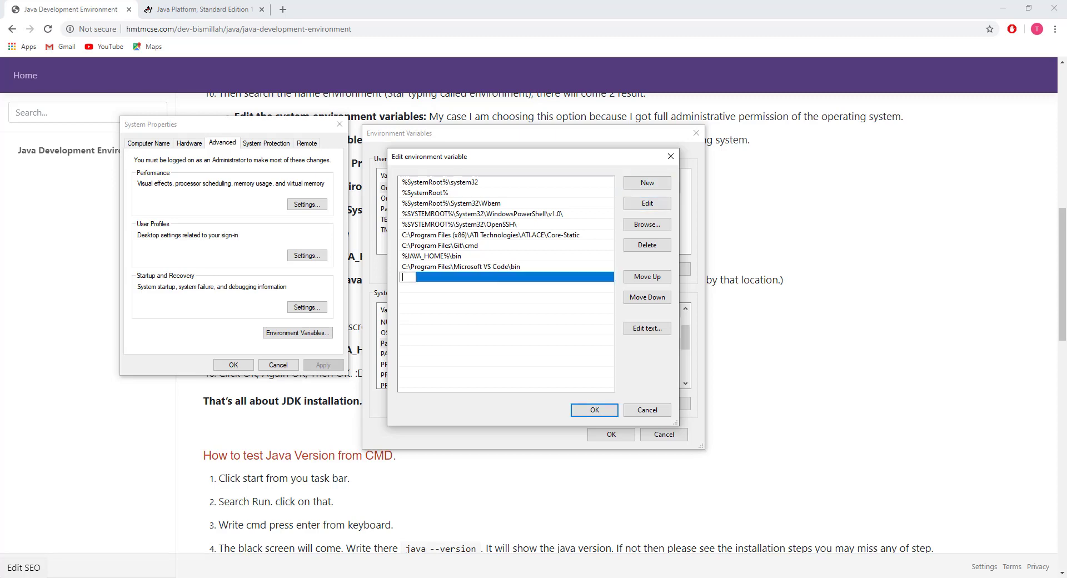
pyautogui.hotkey('alt', 'Tab')
pyautogui.doubleClick(335, 350)
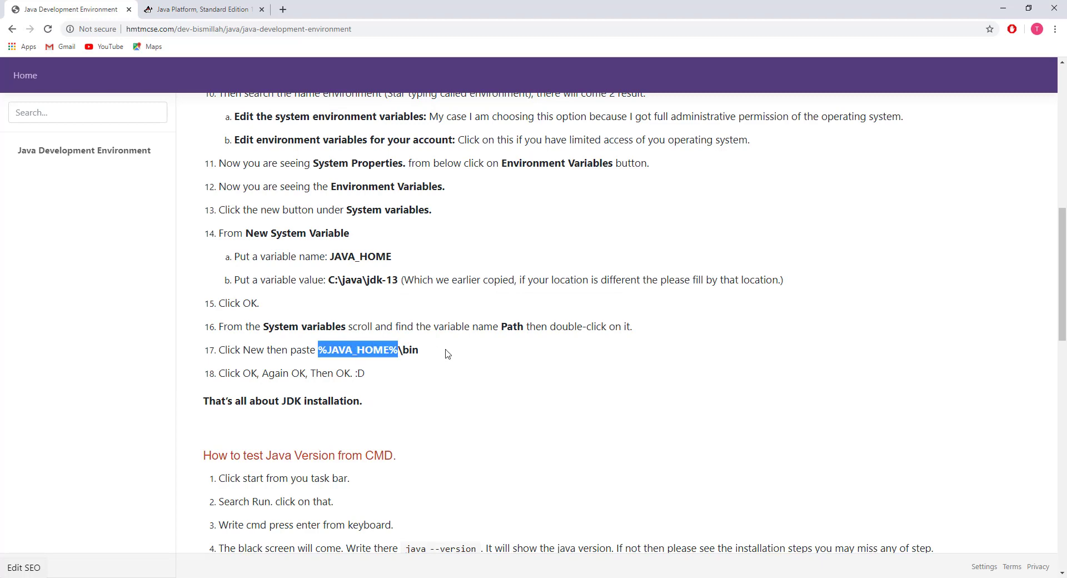
pyautogui.keyDown('shift'); pyautogui.click(447, 354); pyautogui.keyUp('shift')
pyautogui.tripleClick(512, 383)
pyautogui.hotkey('alt', 'Tab')
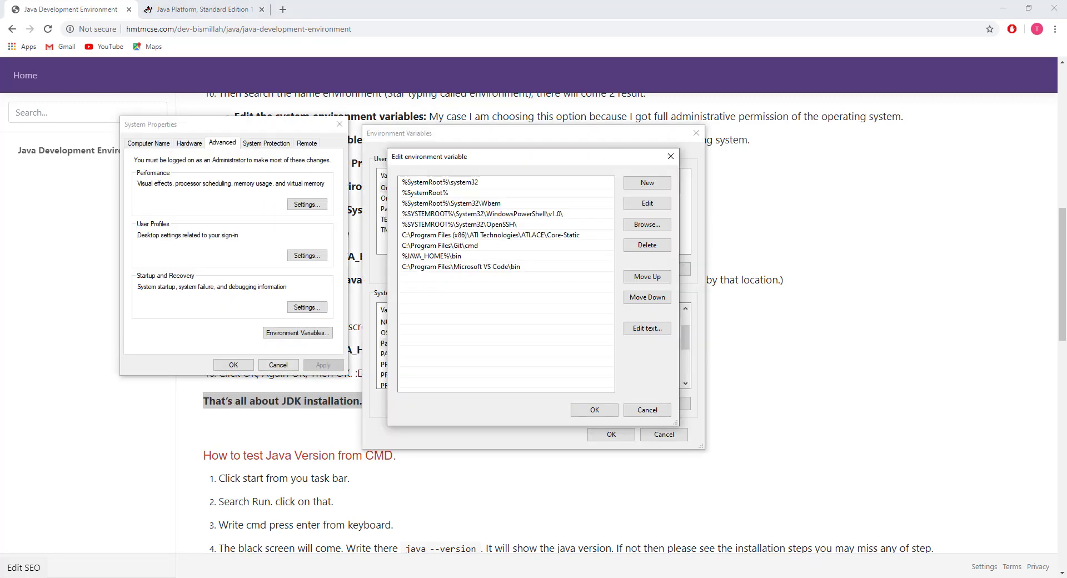
# Select the existing %JAVA_HOME%\bin entry in Path and accept the Path, Environment Variables and System Properties dialogs
pyautogui.click(439, 256)
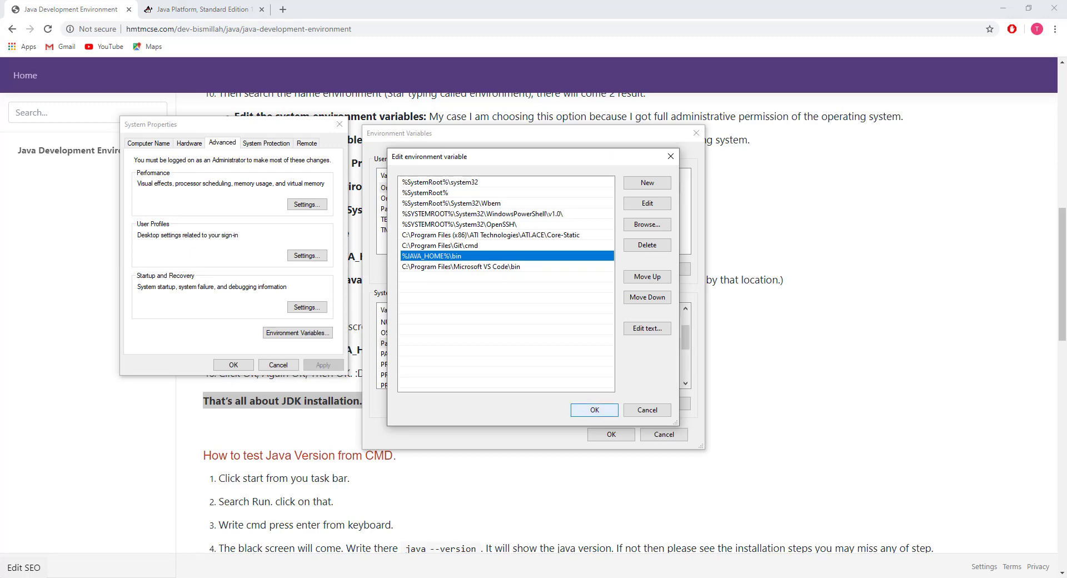
pyautogui.click(595, 410)
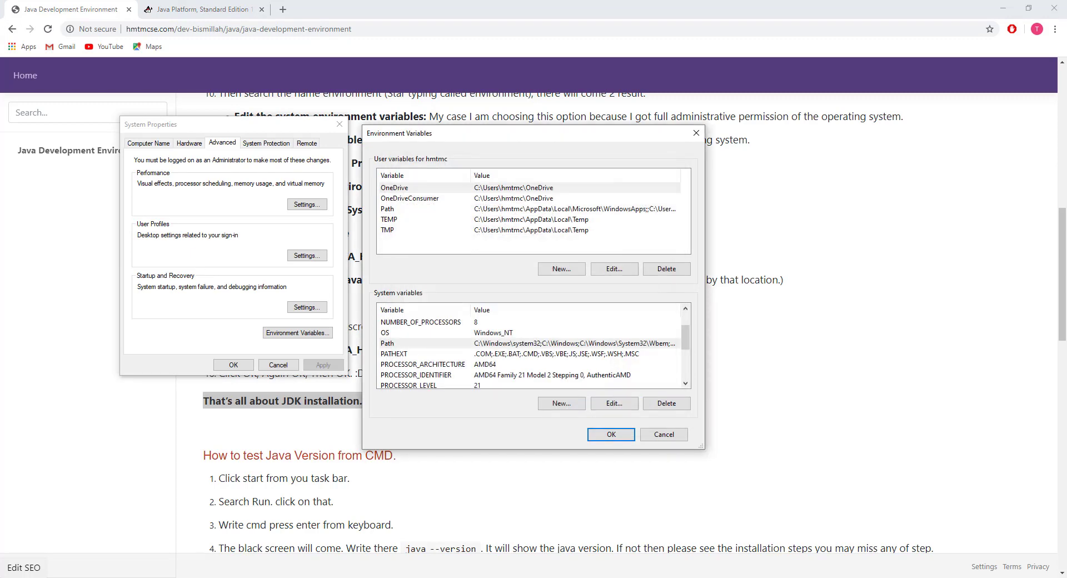
pyautogui.click(611, 434)
pyautogui.click(234, 364)
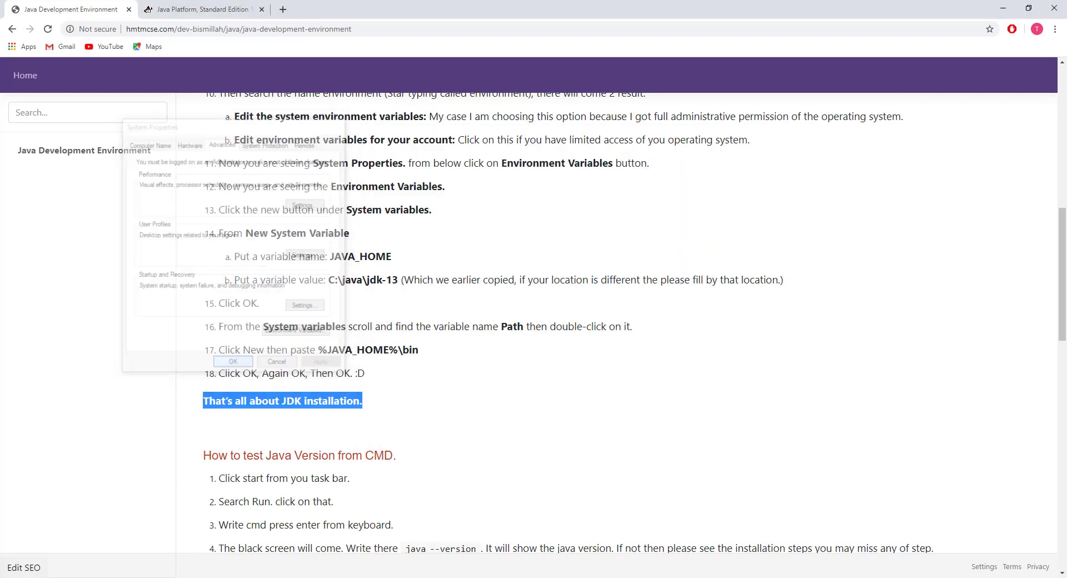
# Review the guide's instructions for testing the Java version and open Command Prompt through a Windows search for "cmd"
pyautogui.click(405, 409)
pyautogui.scroll(2, 382, 383)
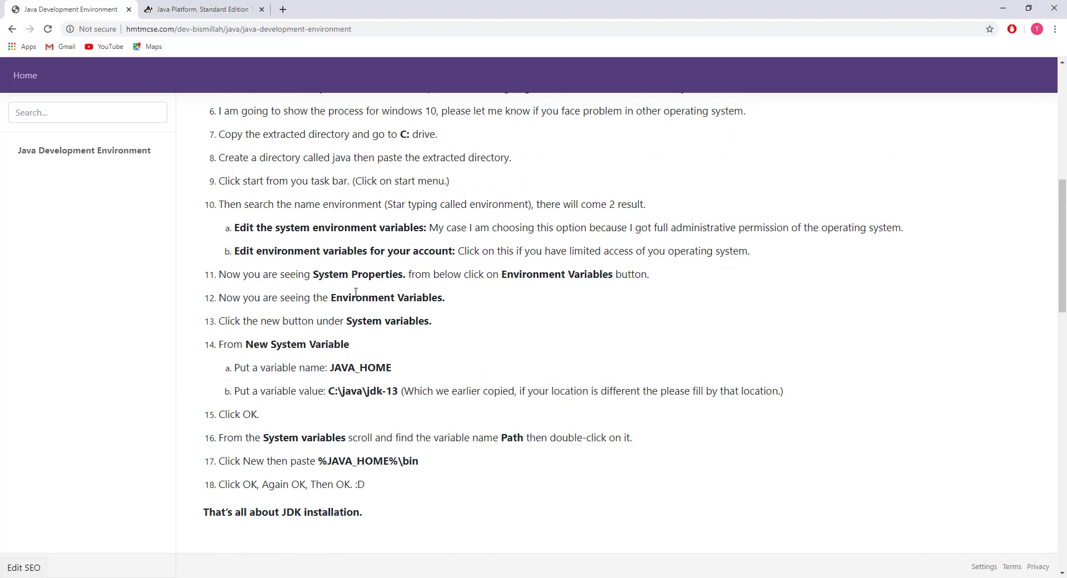
pyautogui.scroll(-5, 356, 292)
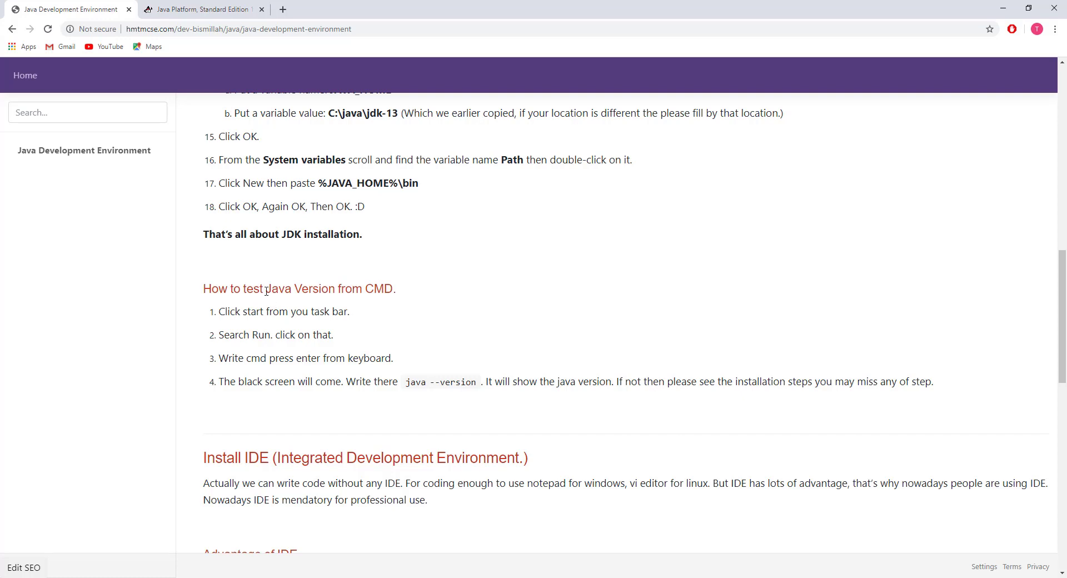
pyautogui.press('super')
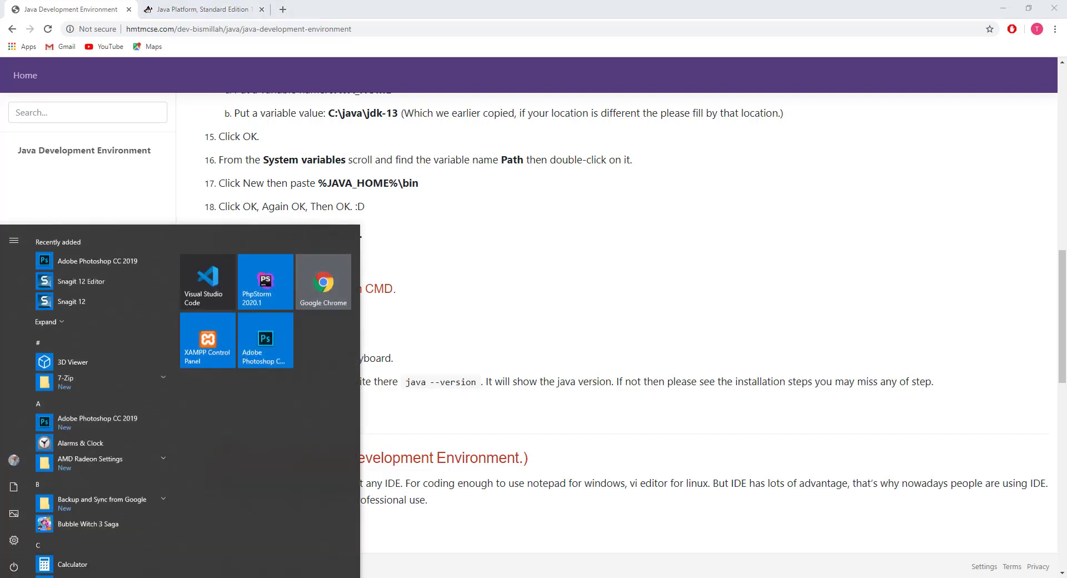
pyautogui.write('cmd')
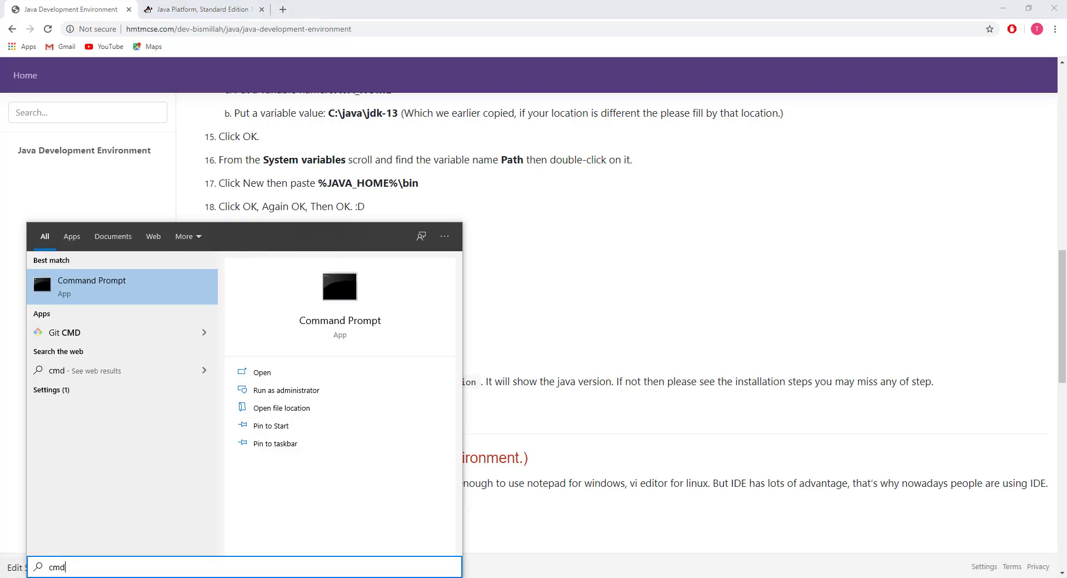
pyautogui.click(101, 295)
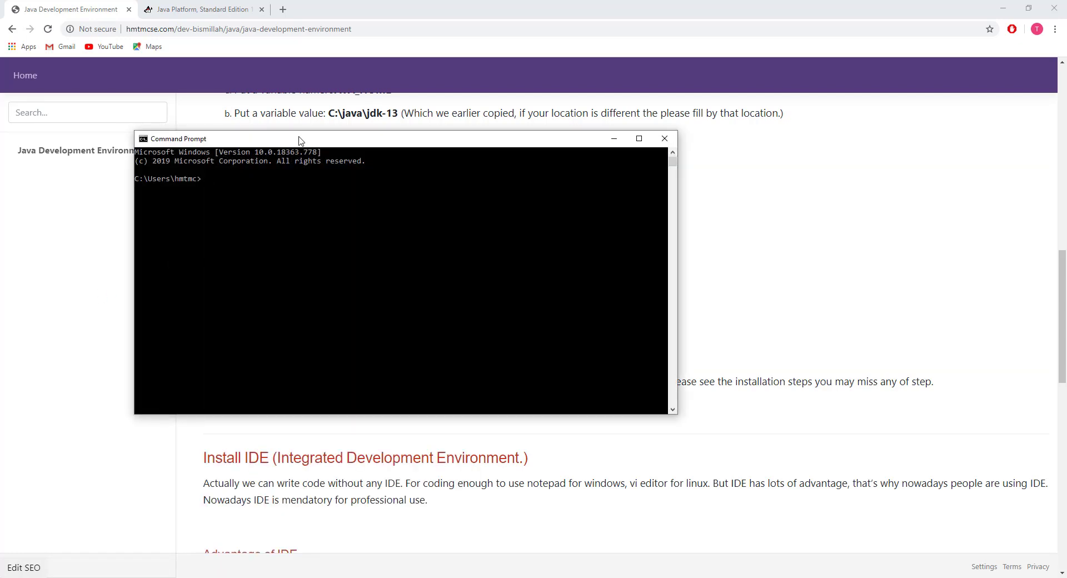
# Run java --version in the Command Prompt and highlight the version output
pyautogui.moveTo(301, 141); pyautogui.dragTo(548, 87)
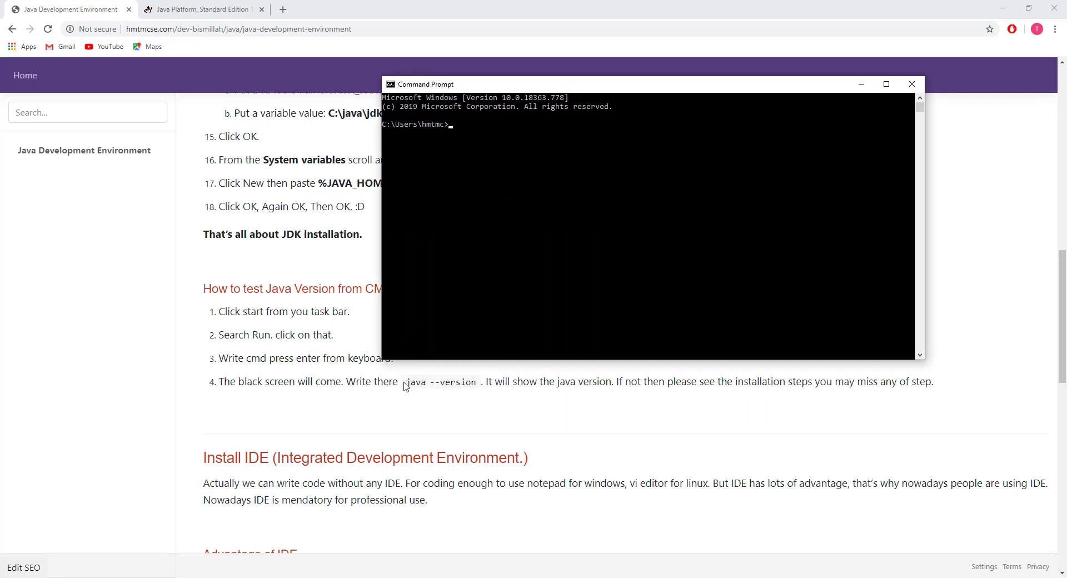
pyautogui.click(482, 230)
pyautogui.write('java --version')
pyautogui.press('Return')
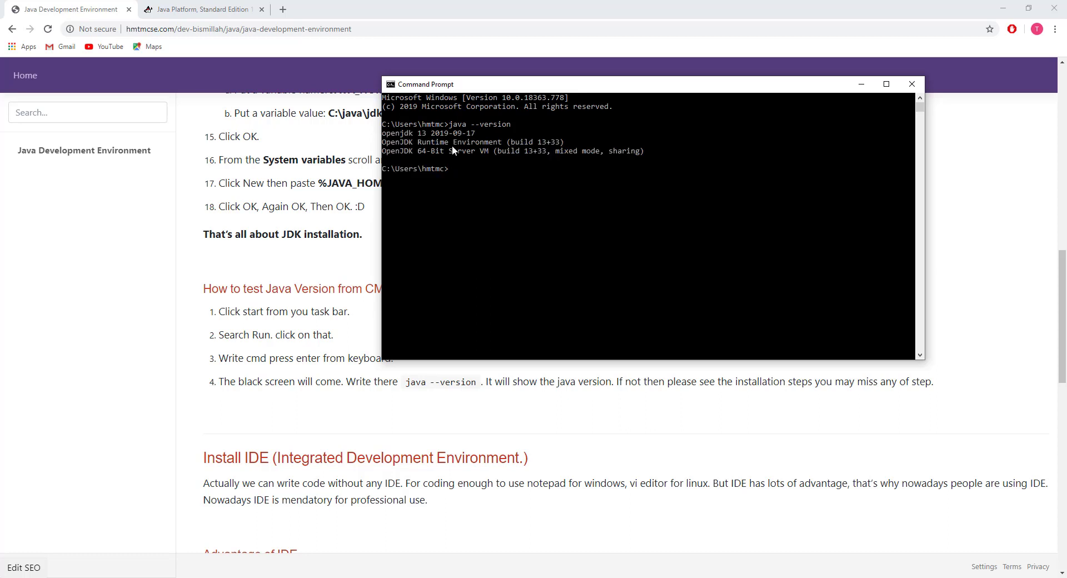
pyautogui.moveTo(660, 154); pyautogui.dragTo(378, 140)
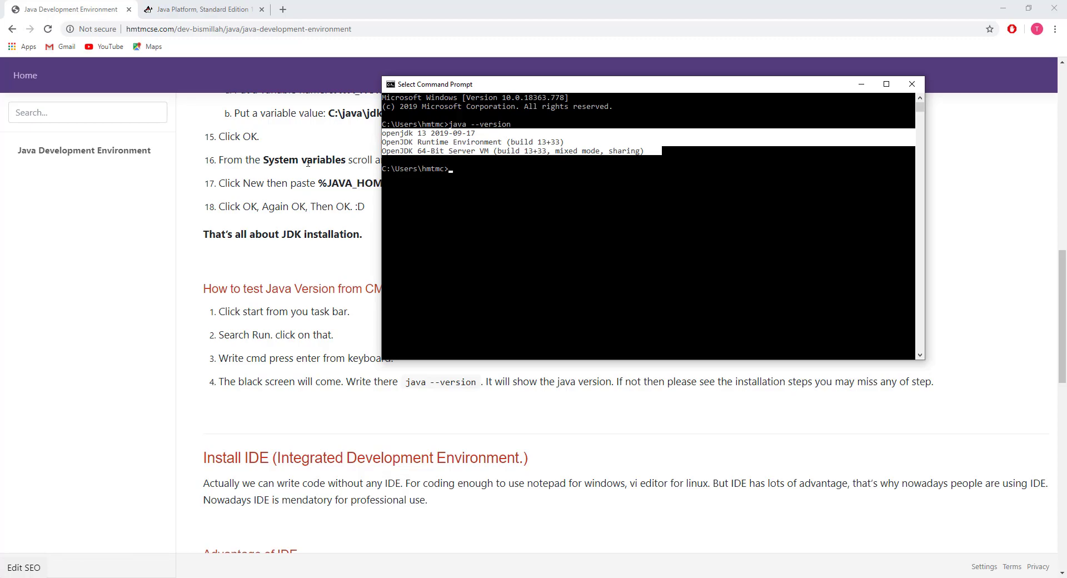
# Return to the guide and review the IDE advantages, the available Java IDEs and the IntelliJ IDEA Community Edition install instructions
pyautogui.click(308, 163)
pyautogui.scroll(11, 384, 224)
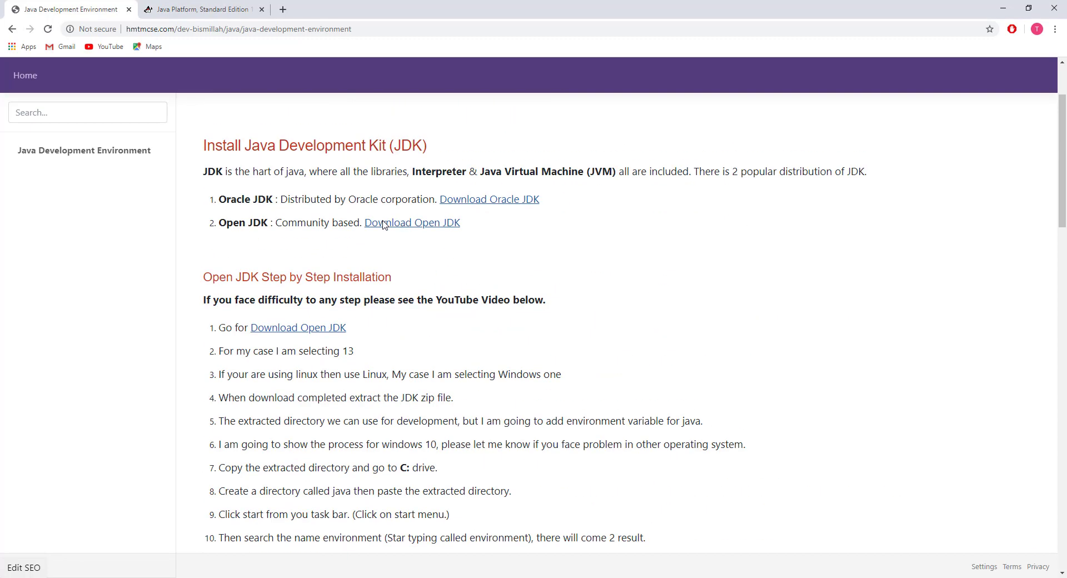
pyautogui.scroll(-12, 383, 224)
pyautogui.scroll(-3, 383, 224)
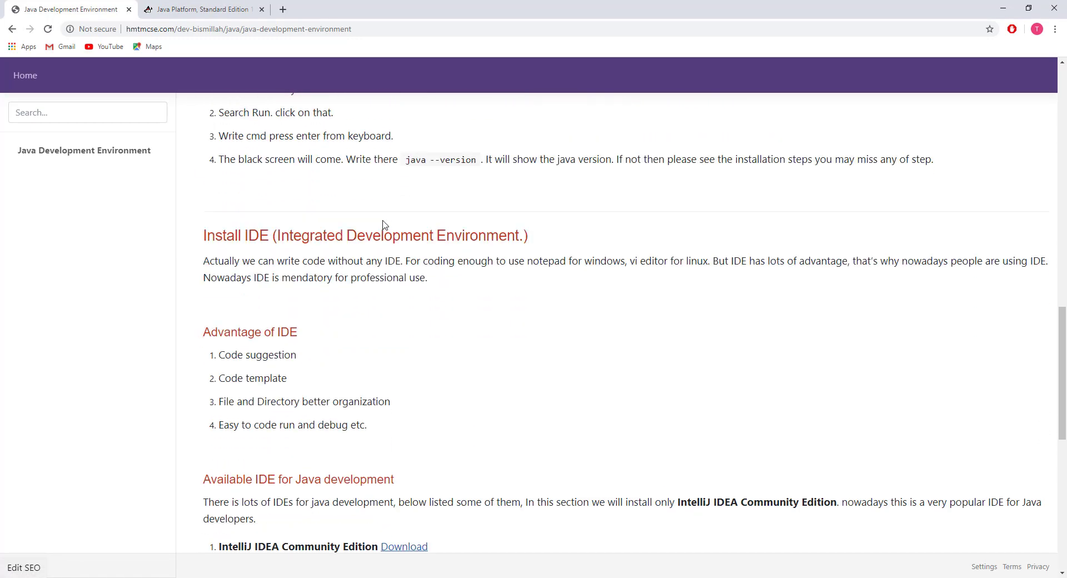
pyautogui.scroll(-1, 384, 224)
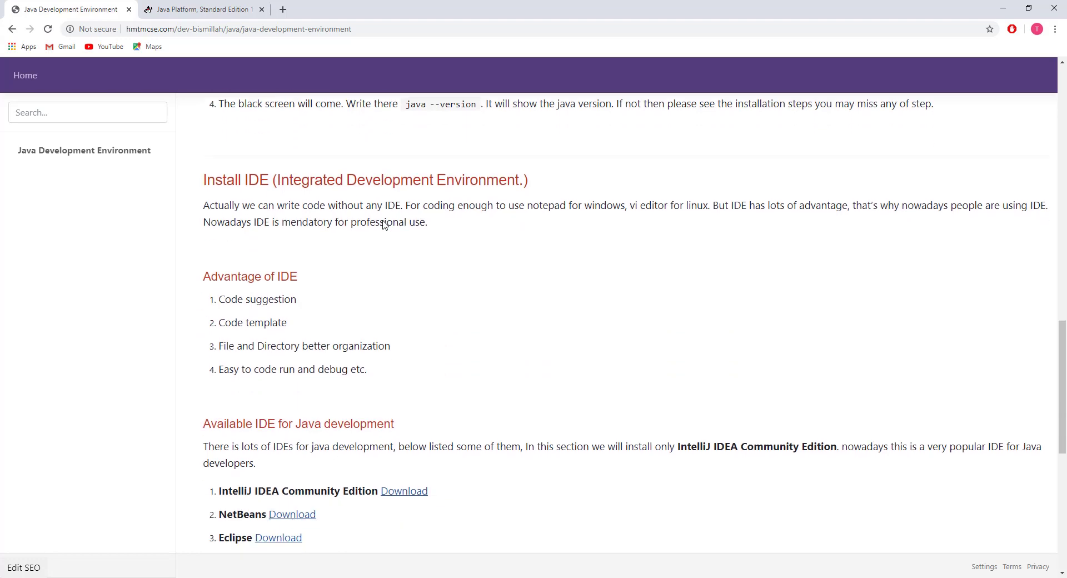
pyautogui.scroll(-2, 219, 231)
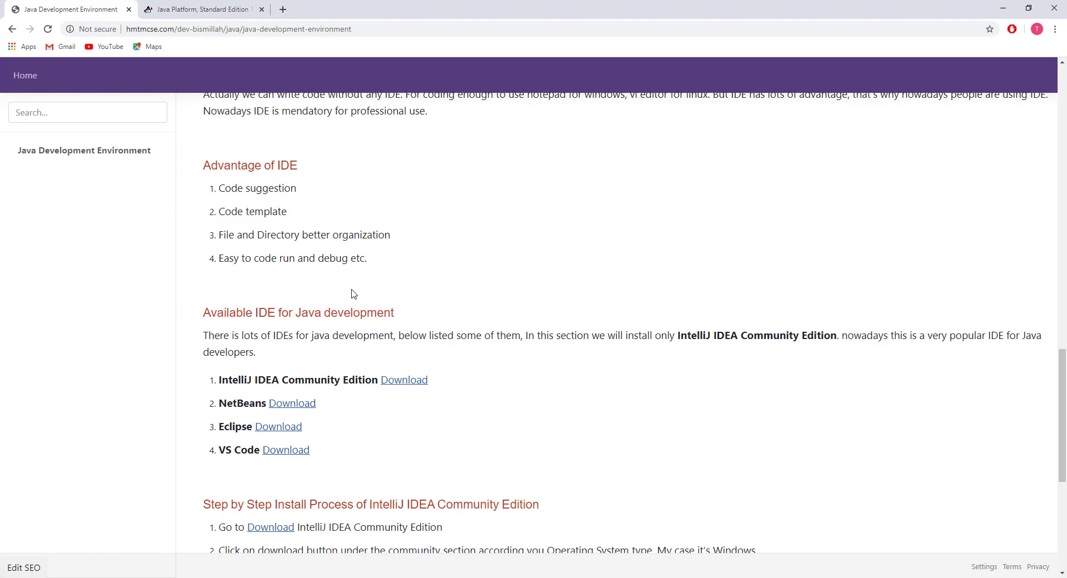
pyautogui.scroll(-3, 360, 317)
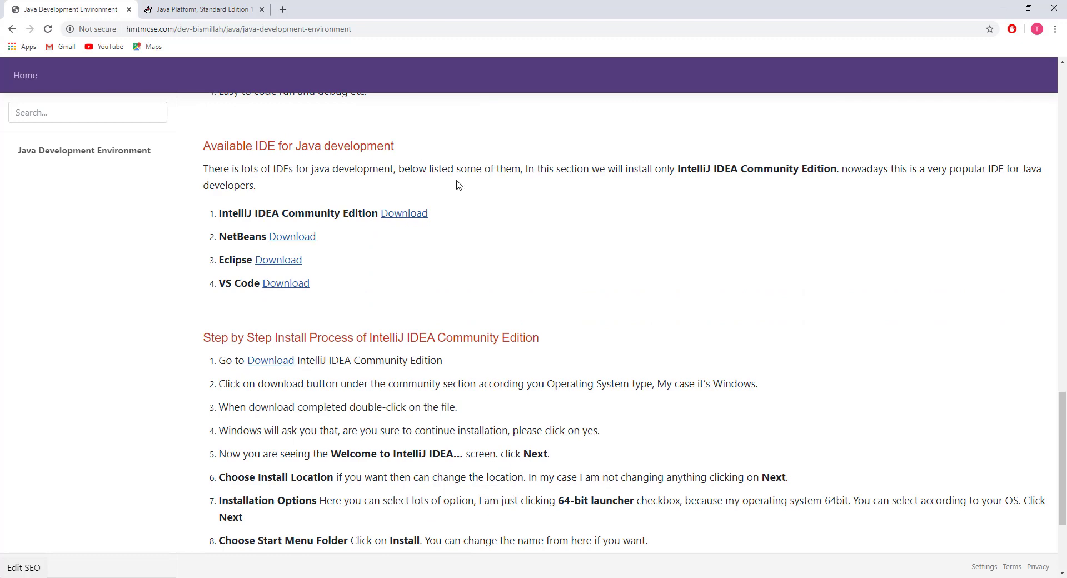
pyautogui.scroll(-2, 389, 205)
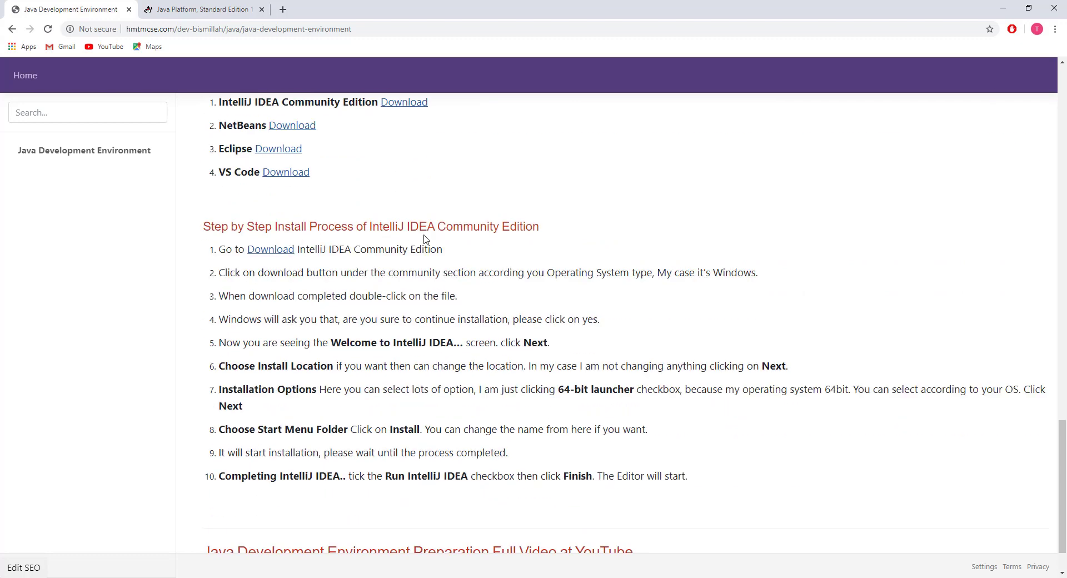
# Open the IntelliJ IDEA download page from the guide's Community Edition install steps and dismiss the cookie notice
pyautogui.tripleClick(188, 232)
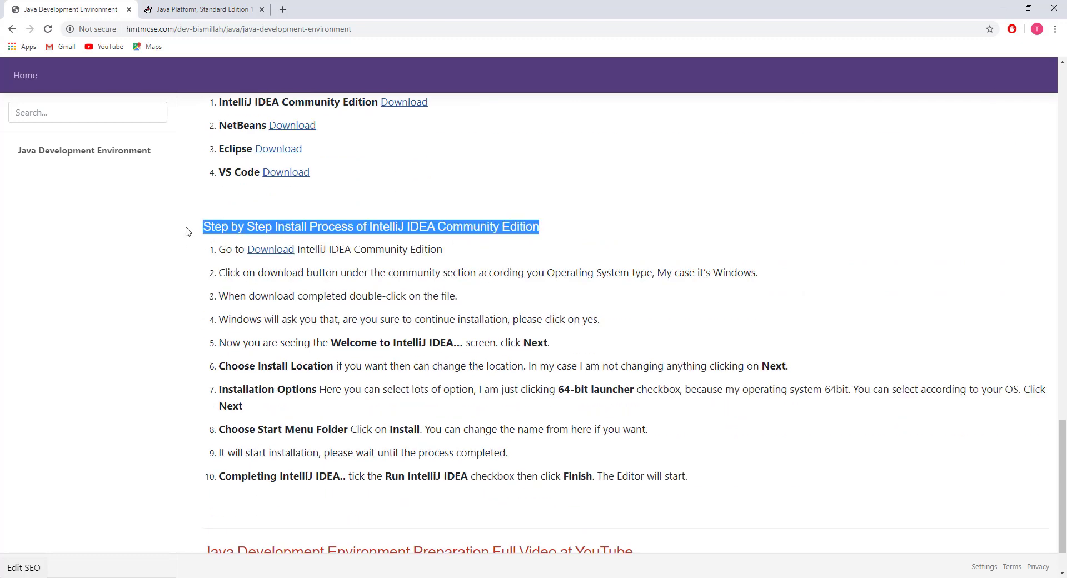
pyautogui.click(281, 249)
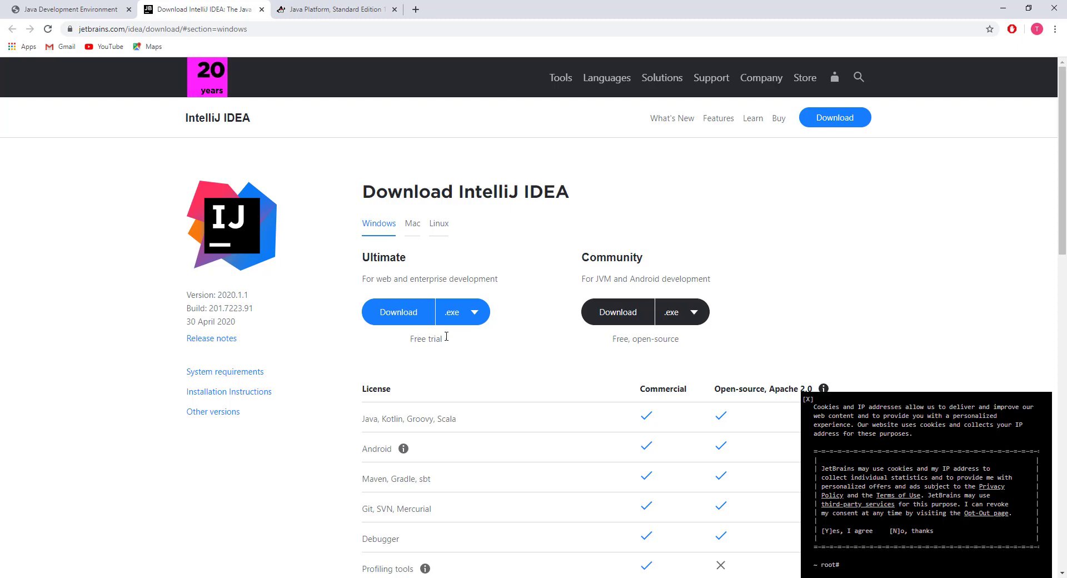
pyautogui.click(808, 399)
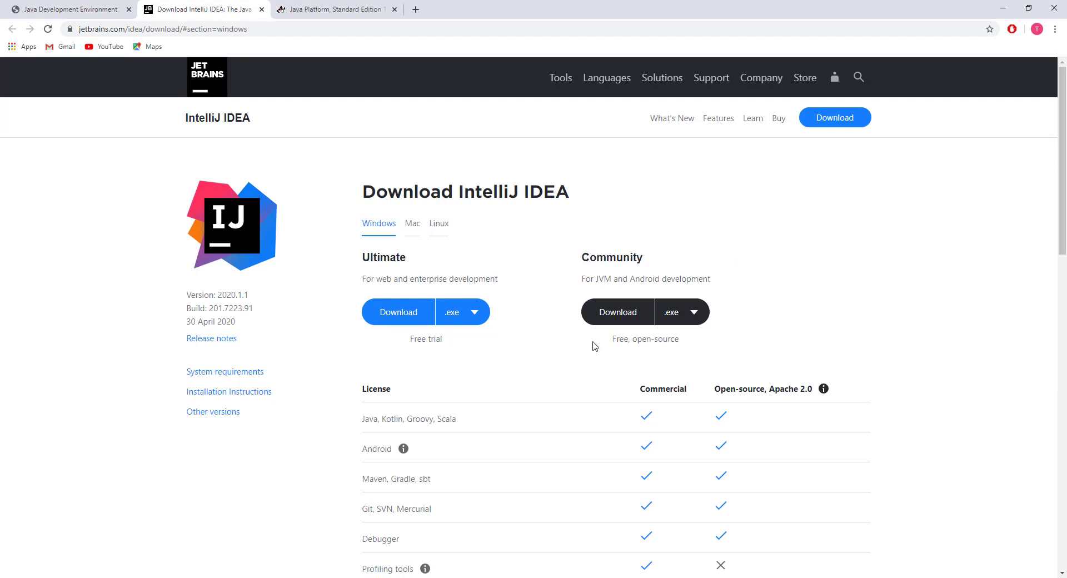
# Examine the IntelliJ IDEA Community download options for Windows, Mac and Linux, and return to the Windows version
pyautogui.click(699, 314)
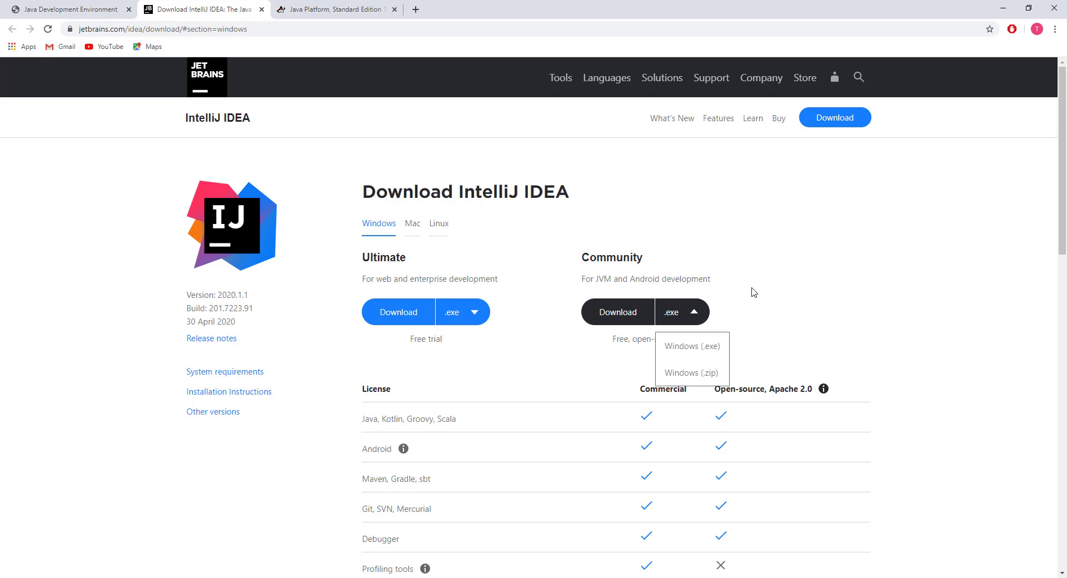
pyautogui.click(412, 224)
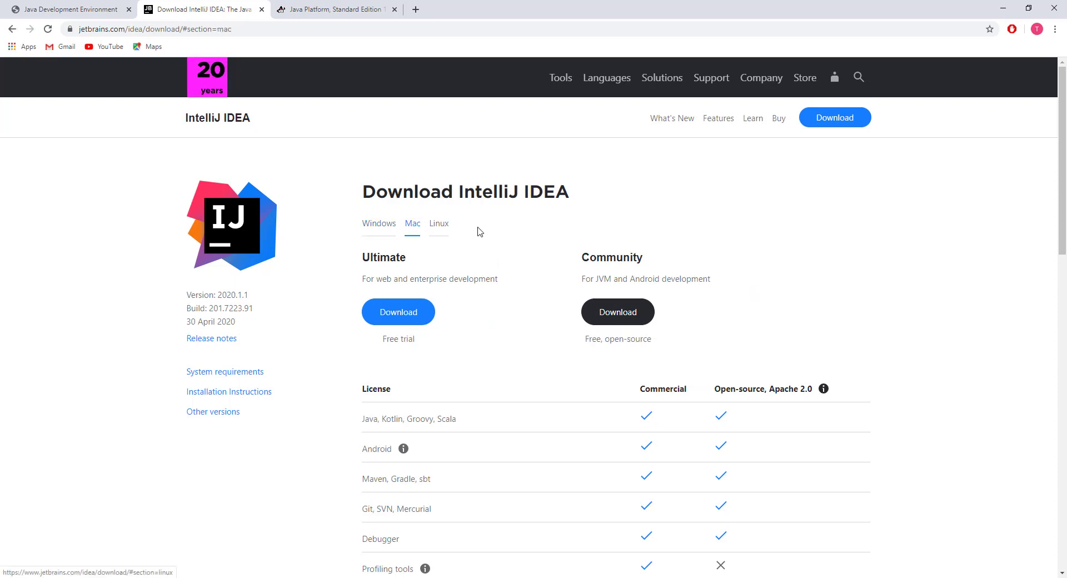
pyautogui.click(439, 225)
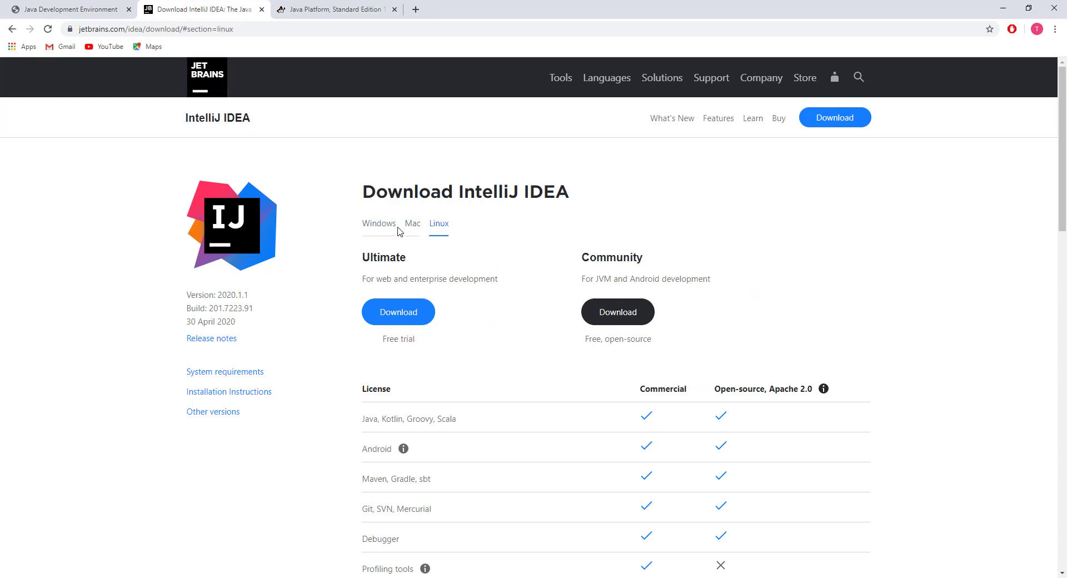
pyautogui.click(375, 229)
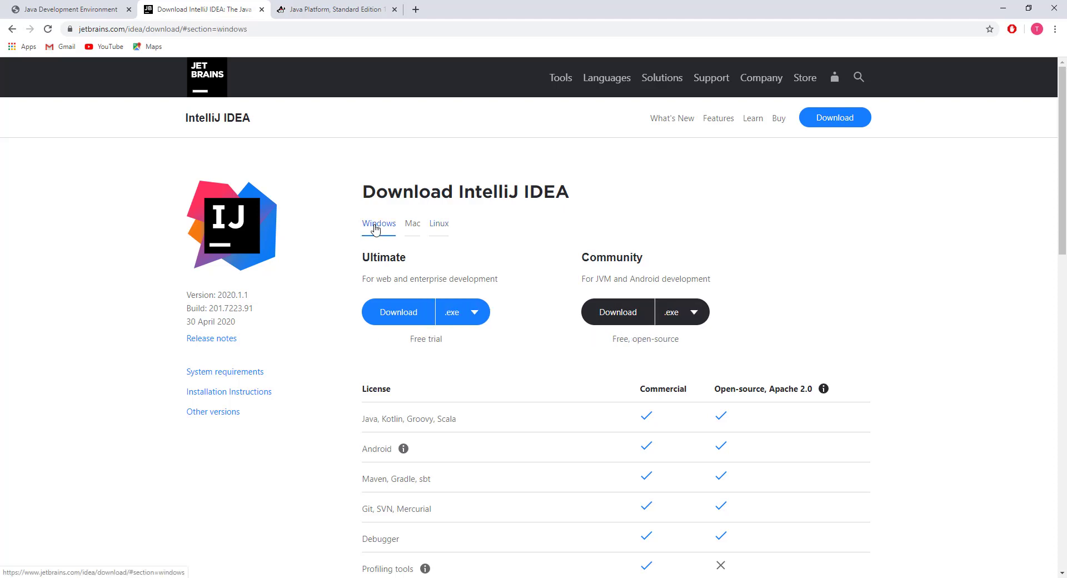
pyautogui.click(700, 315)
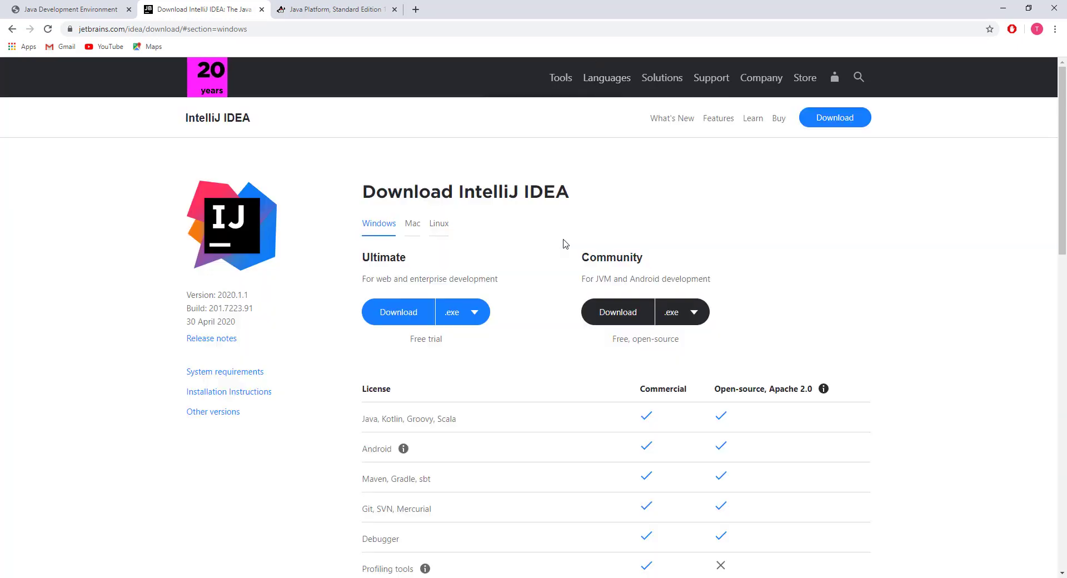
# Switch to the data folder in File Explorer, minimize the jdk-13 window and launch the ideaIC-2020.1.1.exe installer
pyautogui.click(1003, 8)
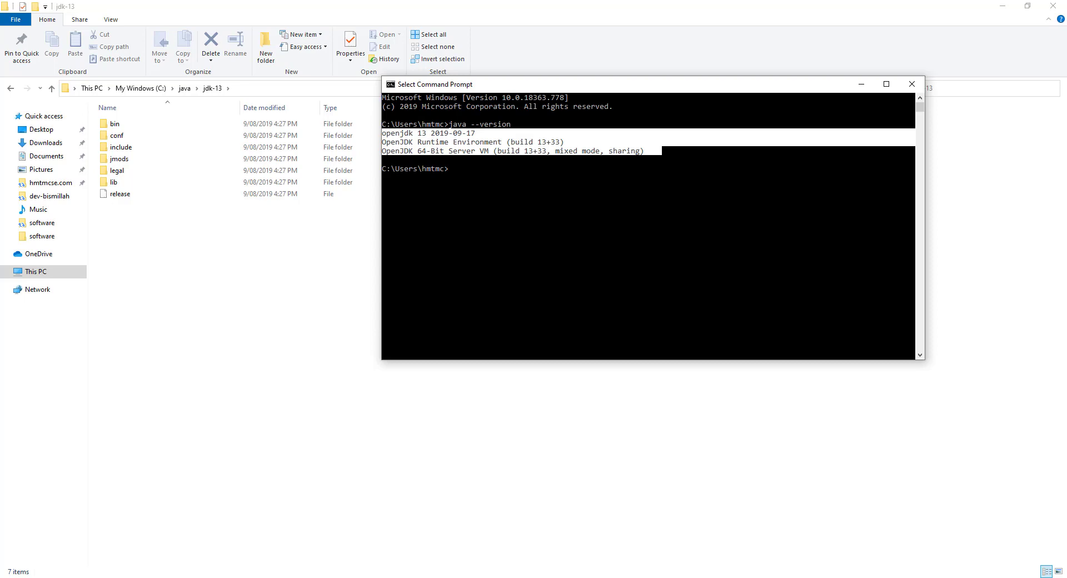
pyautogui.hotkey('alt', 'Tab')
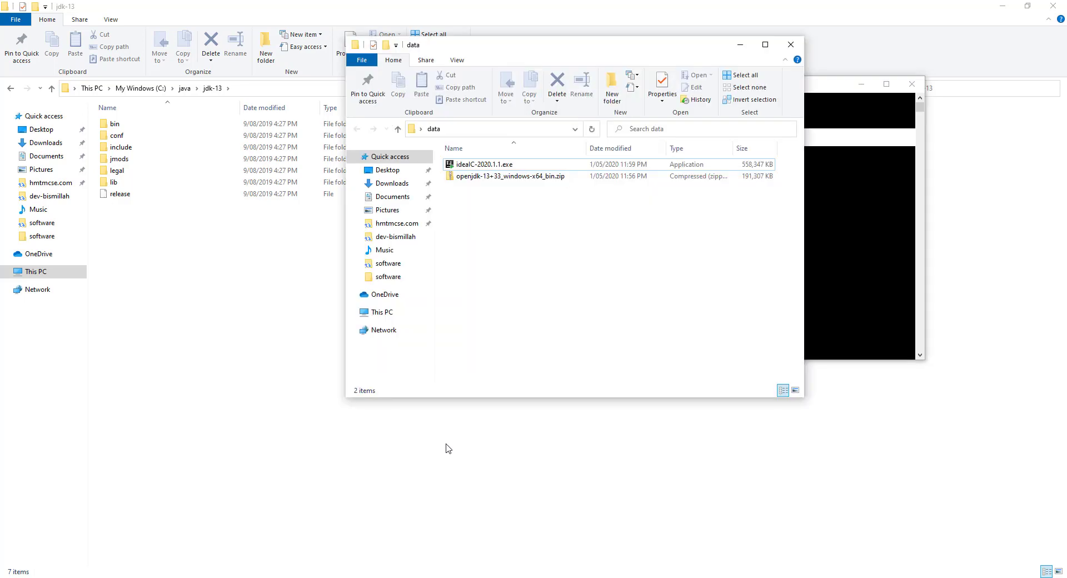
pyautogui.click(478, 167)
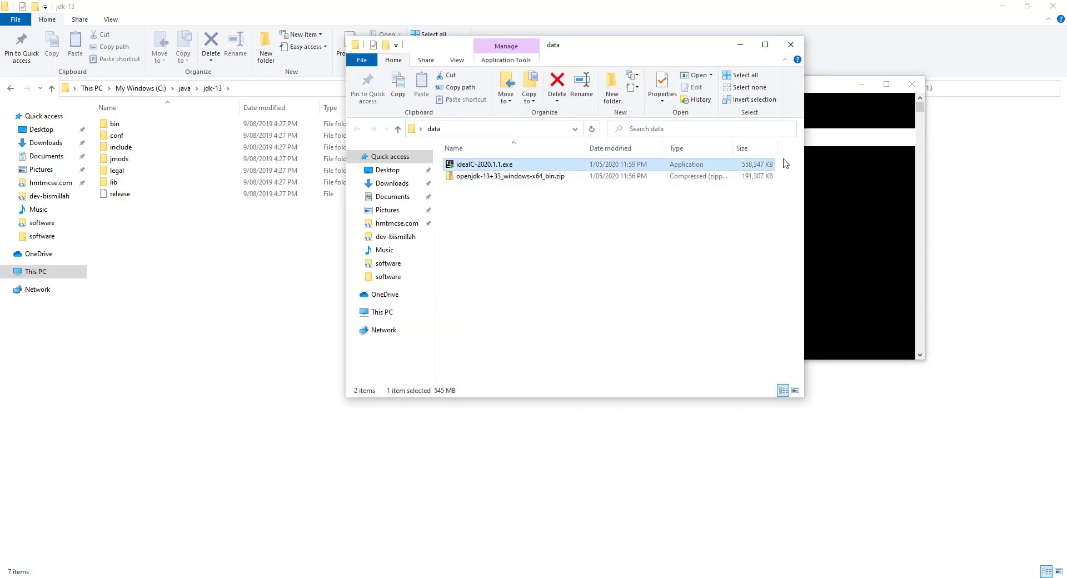
pyautogui.click(1003, 6)
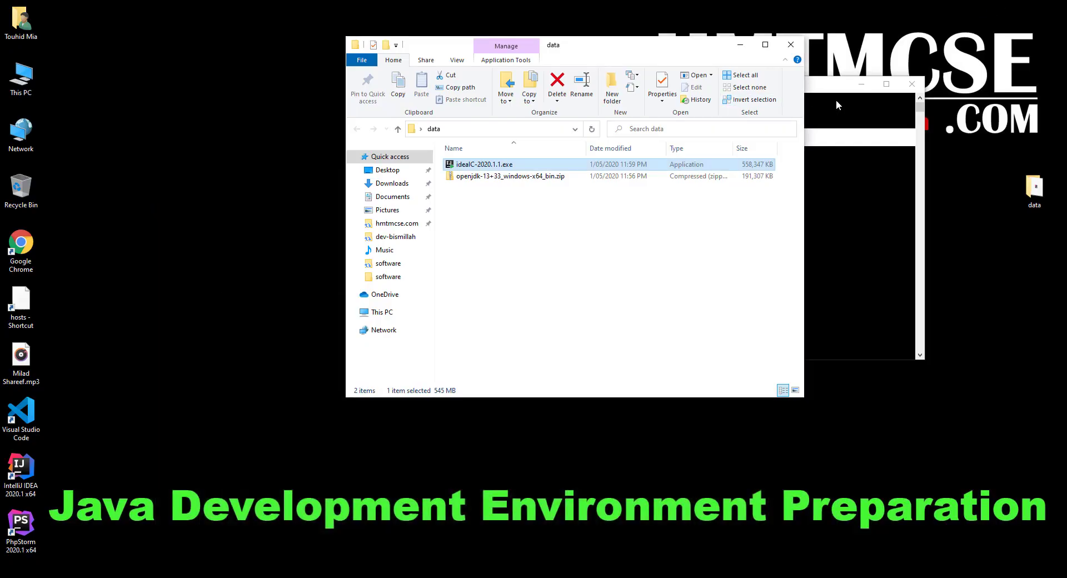
pyautogui.click(503, 225)
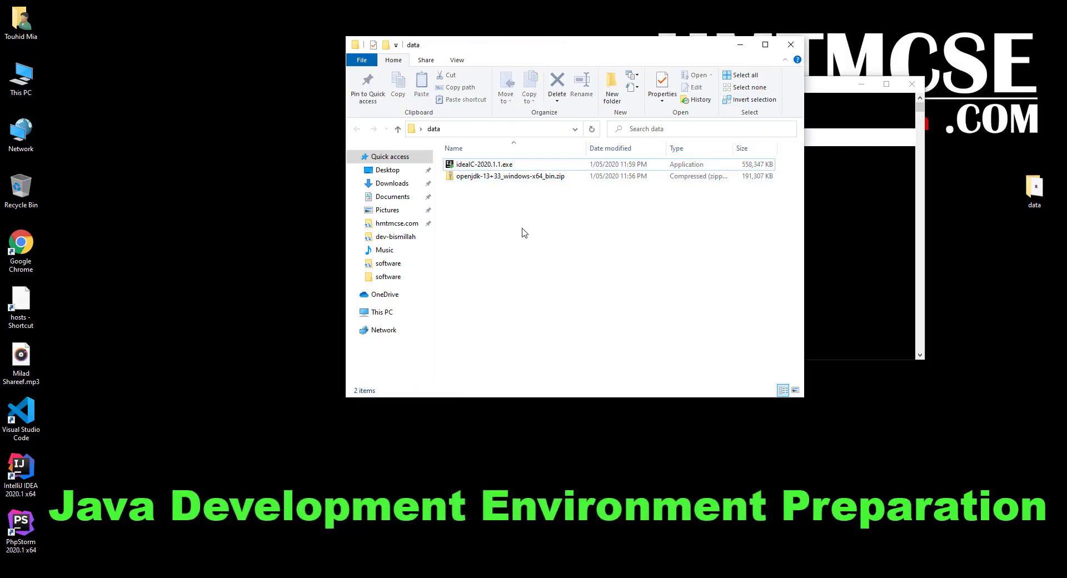
pyautogui.click(477, 167)
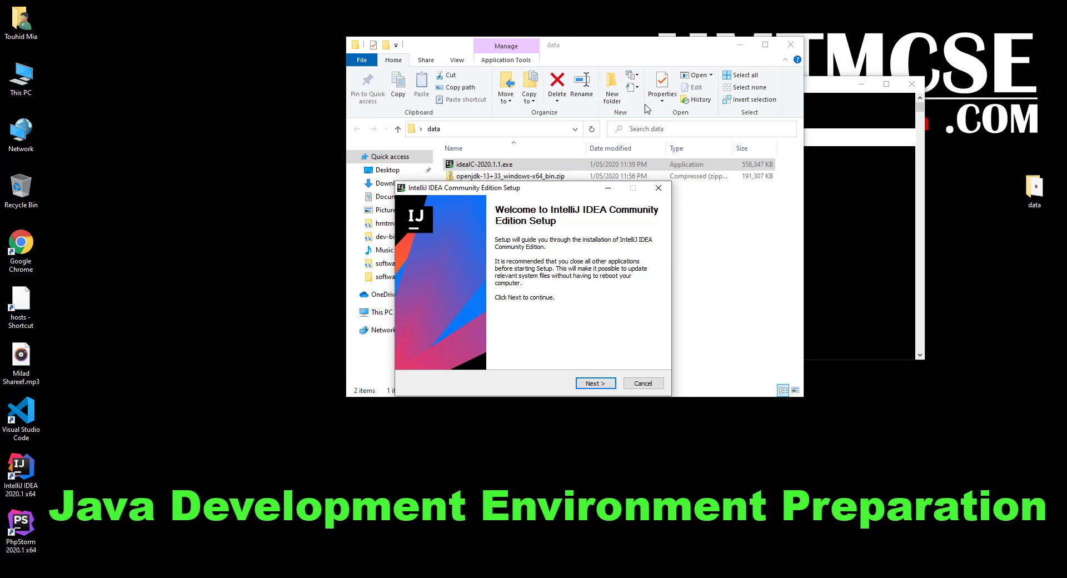
# Accept the default install location and choose a 64-bit launcher desktop shortcut as the only installation option
pyautogui.press('Return')
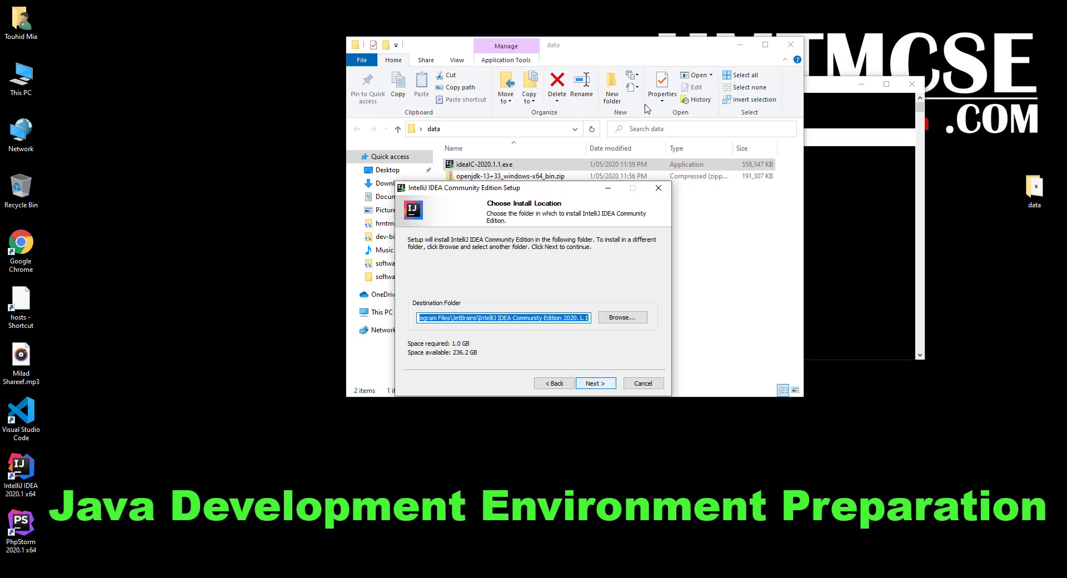
pyautogui.press('Return')
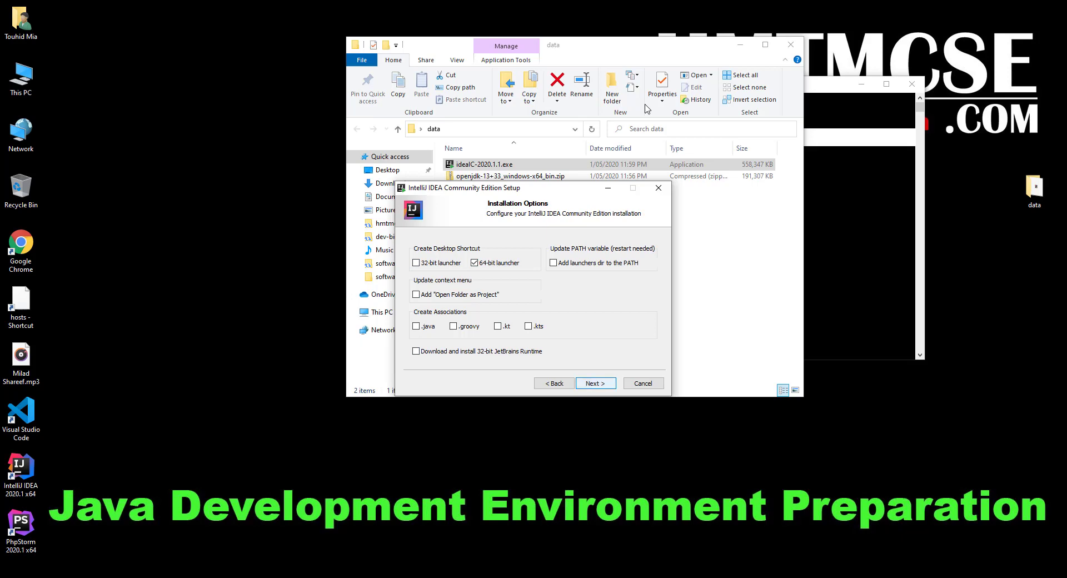
pyautogui.press('Return')
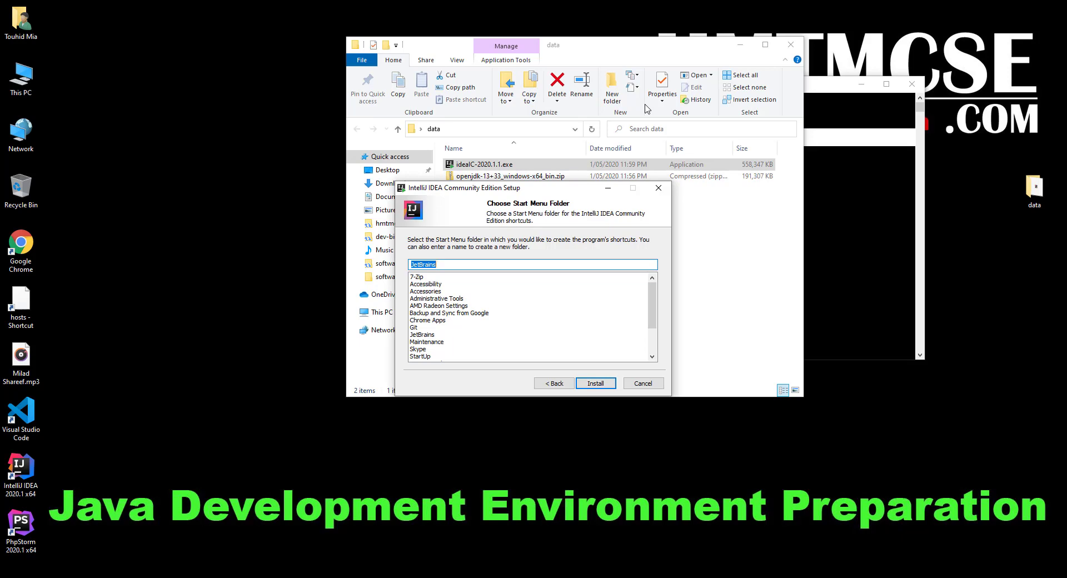
# Keep JetBrains as the Start Menu folder and install IntelliJ IDEA Community Edition
pyautogui.press('End')
pyautogui.hotkey('shift', 'Home')
pyautogui.press('Return')
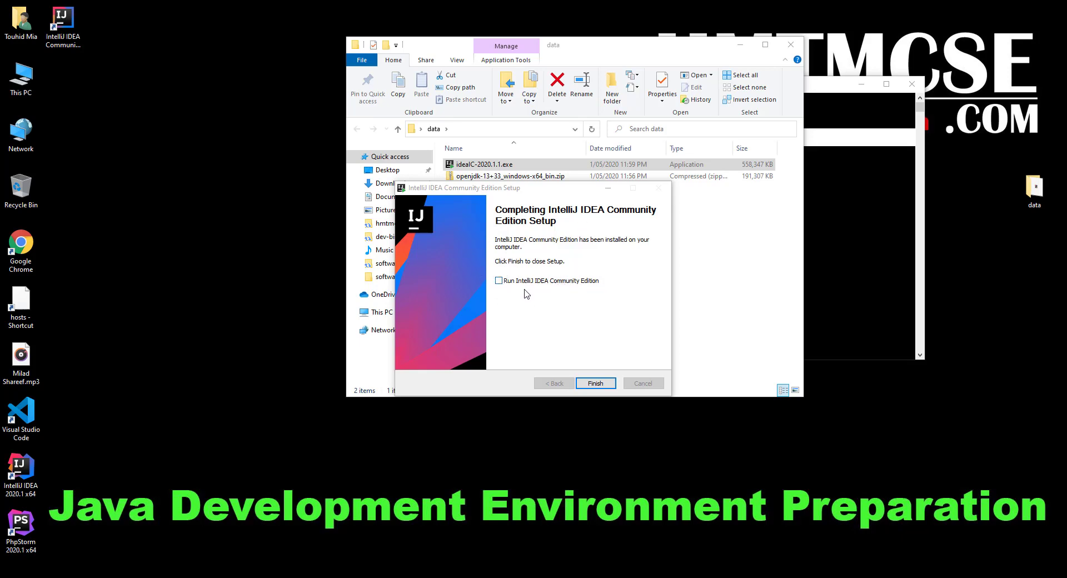
# Finish the setup with Run IntelliJ IDEA Community Edition enabled, and minimize the data folder and Command Prompt windows behind the privacy policy
pyautogui.click(498, 281)
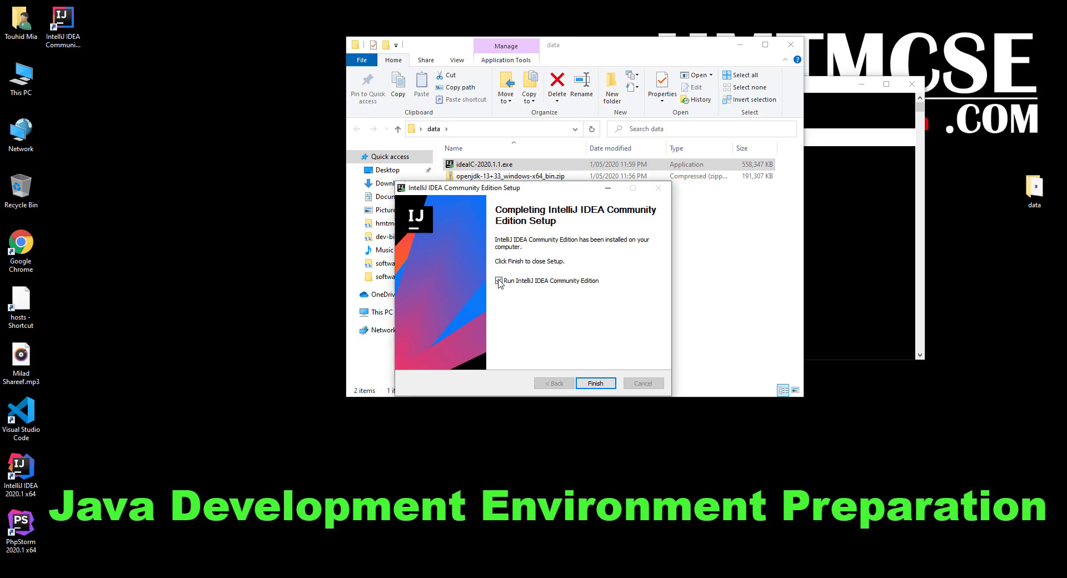
pyautogui.press('Return')
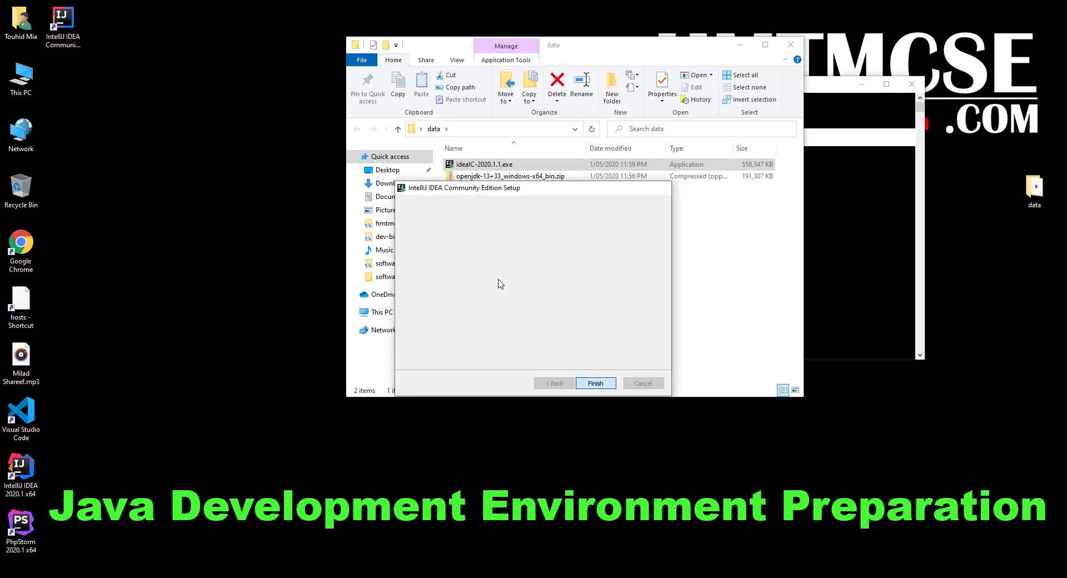
pyautogui.click(743, 48)
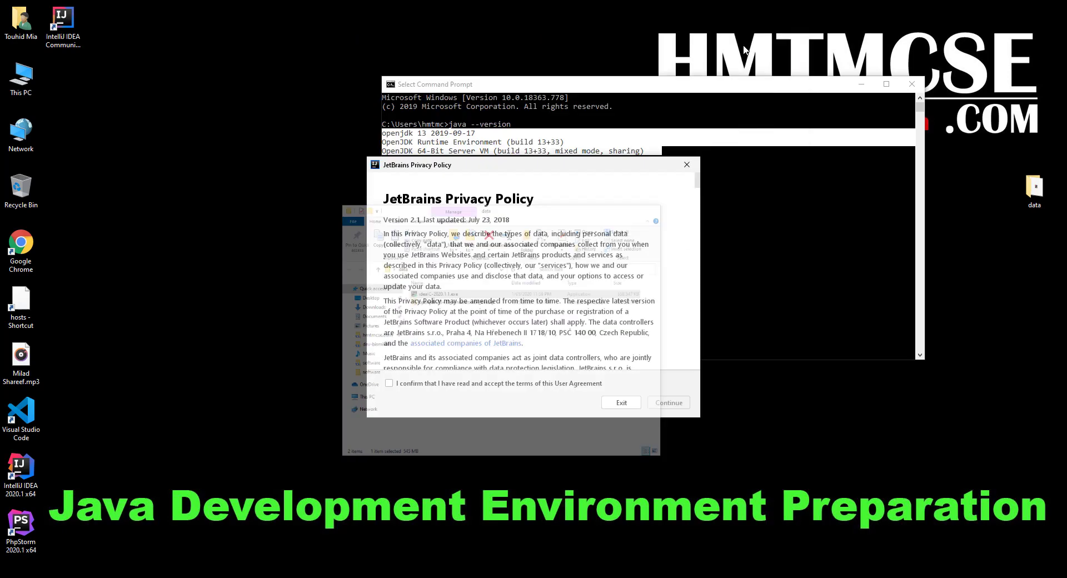
pyautogui.click(861, 84)
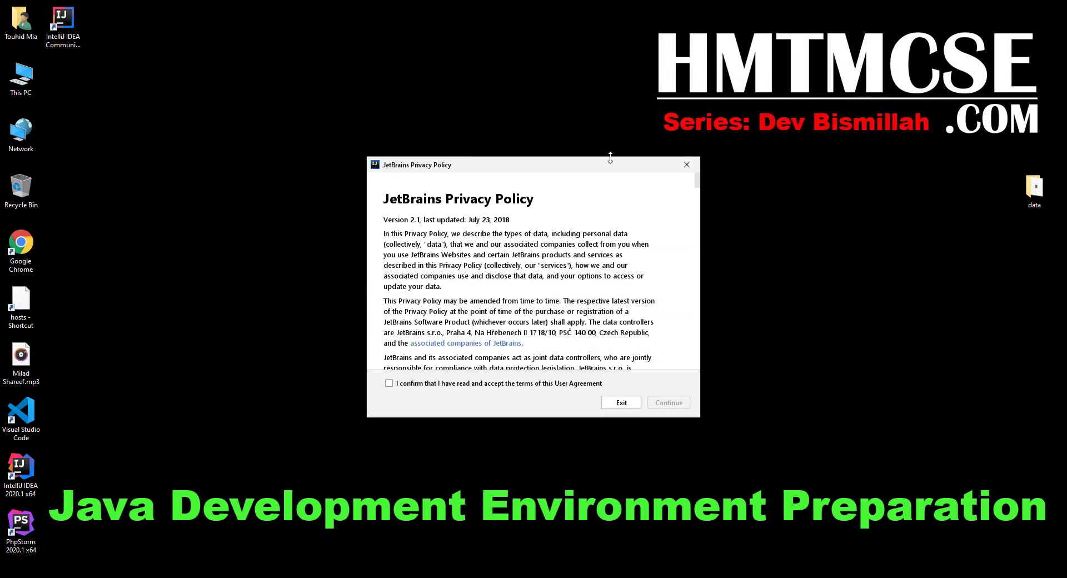
pyautogui.moveTo(561, 171); pyautogui.dragTo(550, 113)
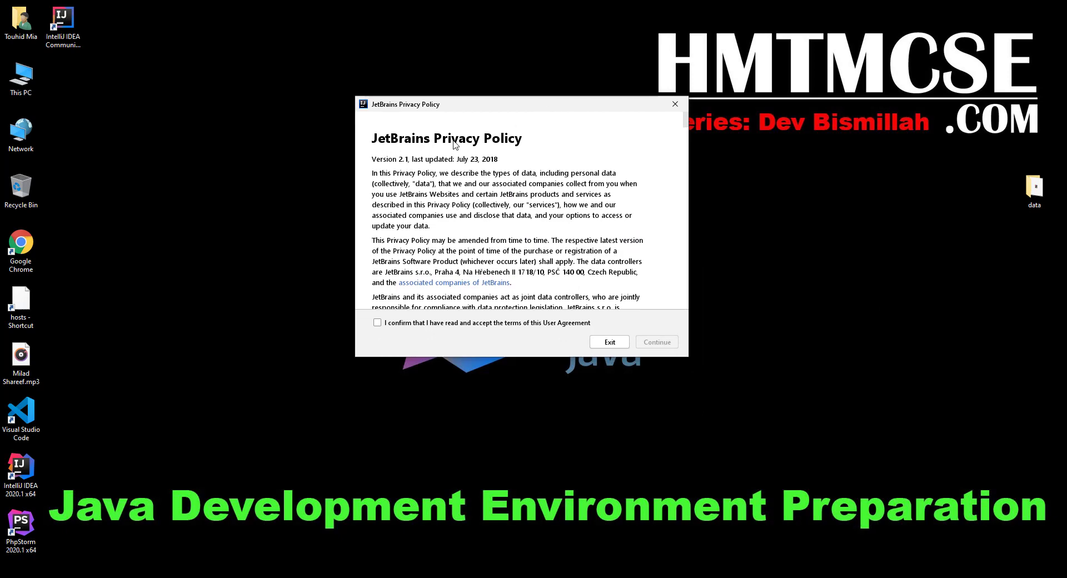